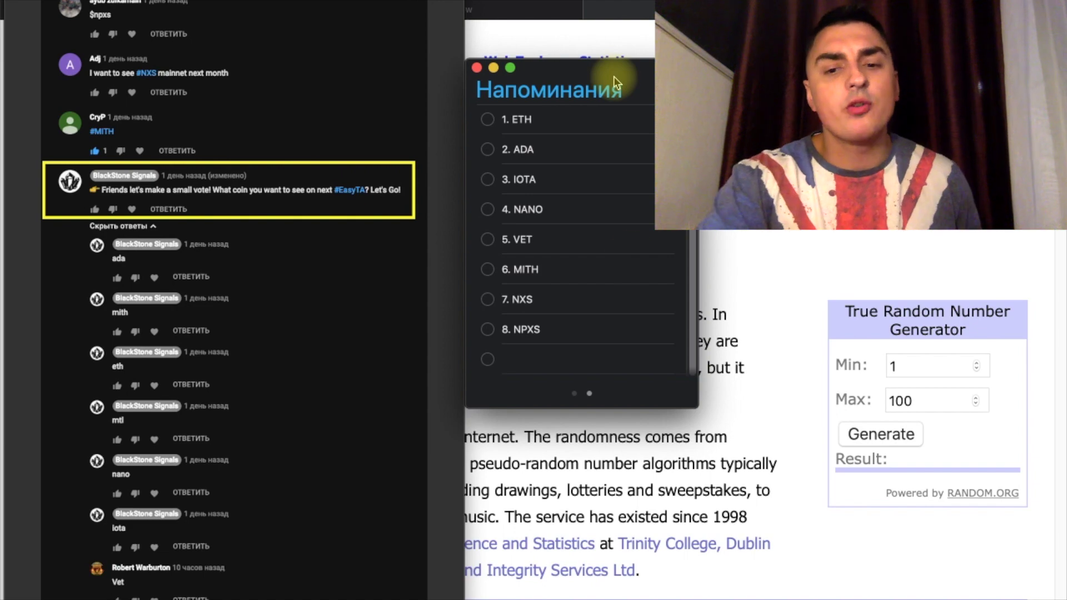
- Generate a 1–8 random number on RANDOM.ORG (2 = ADA), then return to TradingView
{"action": "left_click", "coordinate": [761, 309]}
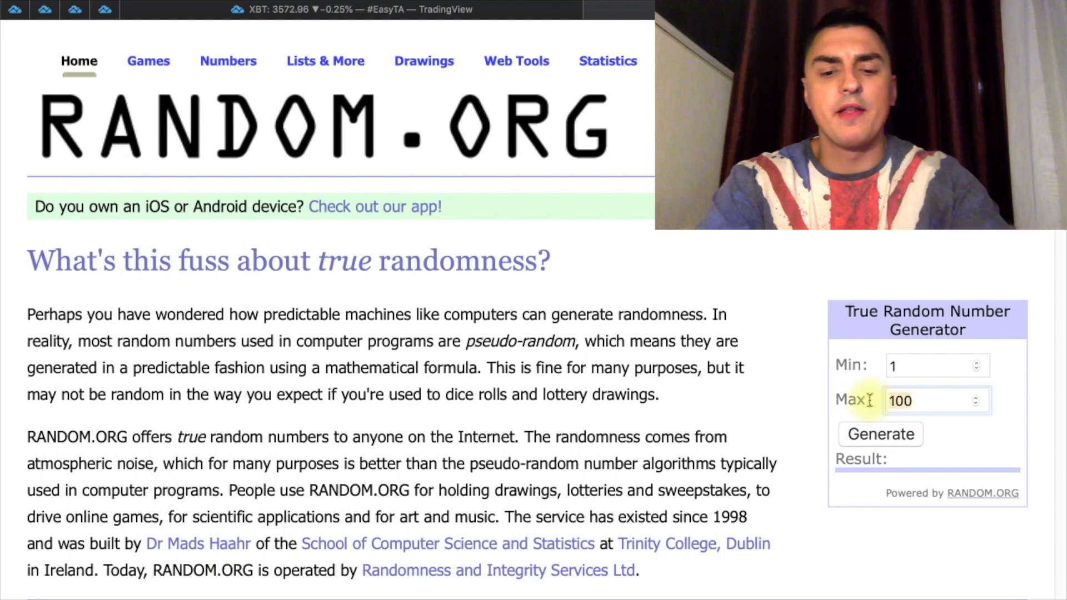
{"action": "left_click", "coordinate": [868, 437]}
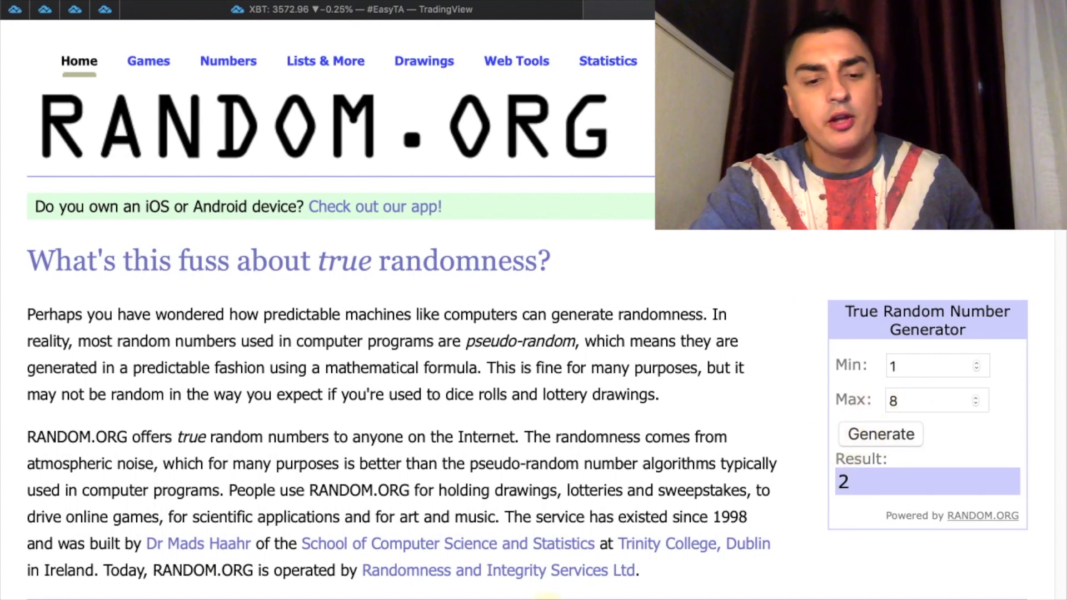
{"action": "left_click", "coordinate": [481, 593]}
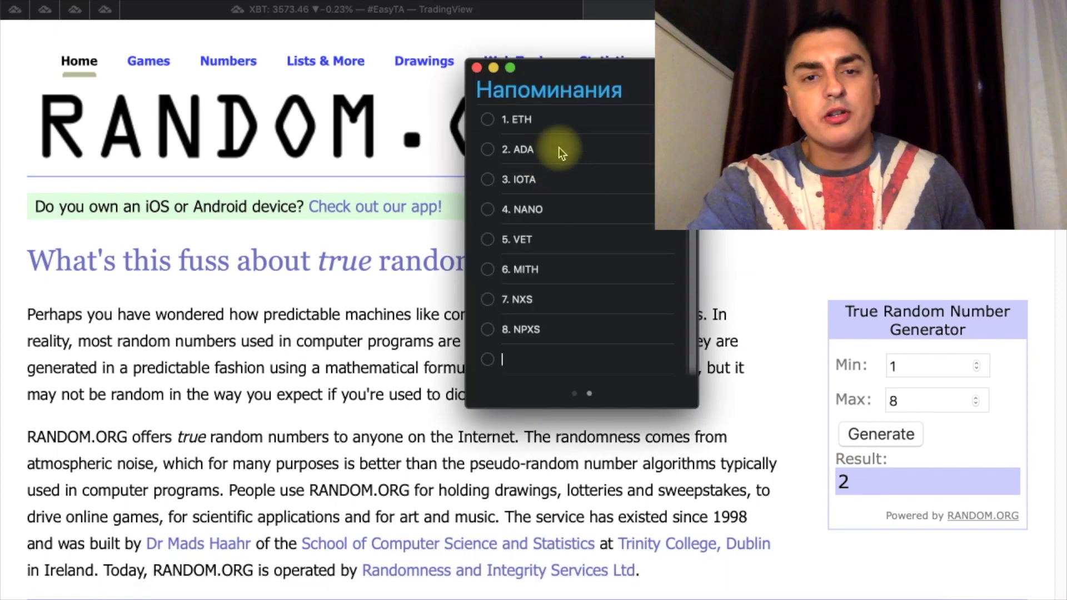
{"action": "left_click", "coordinate": [468, 12]}
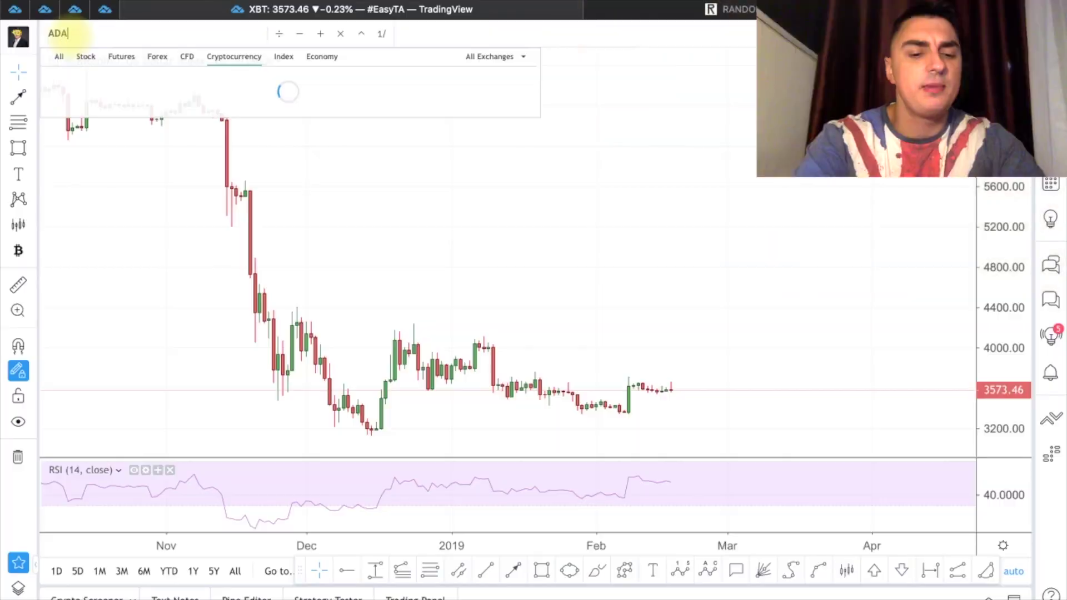
- Load the Binance ADABTC pair from the symbol search
{"action": "type", "text": "BTC"}
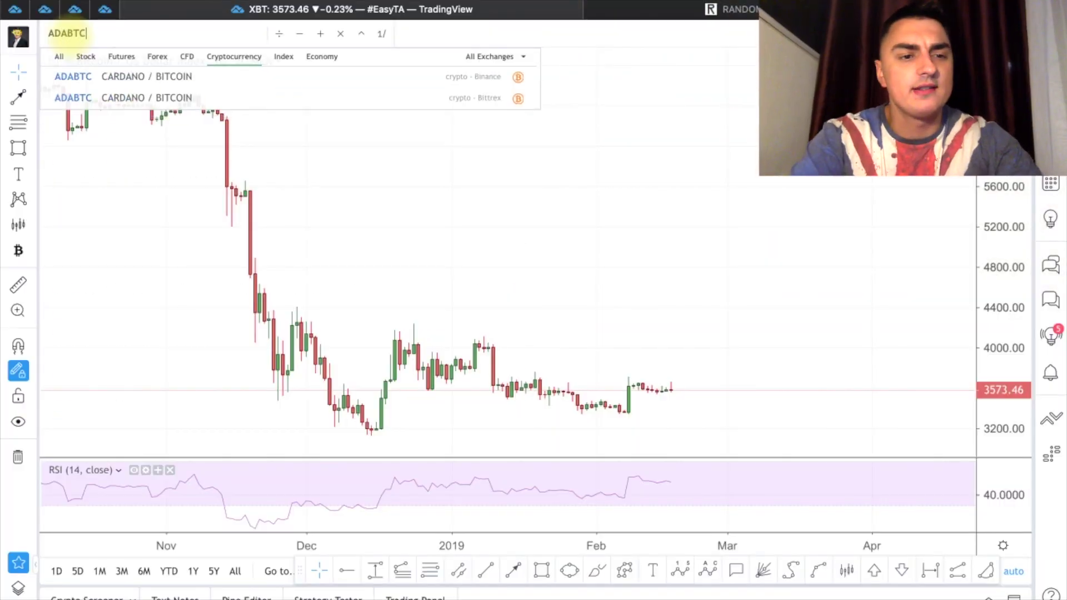
{"action": "left_click", "coordinate": [174, 82]}
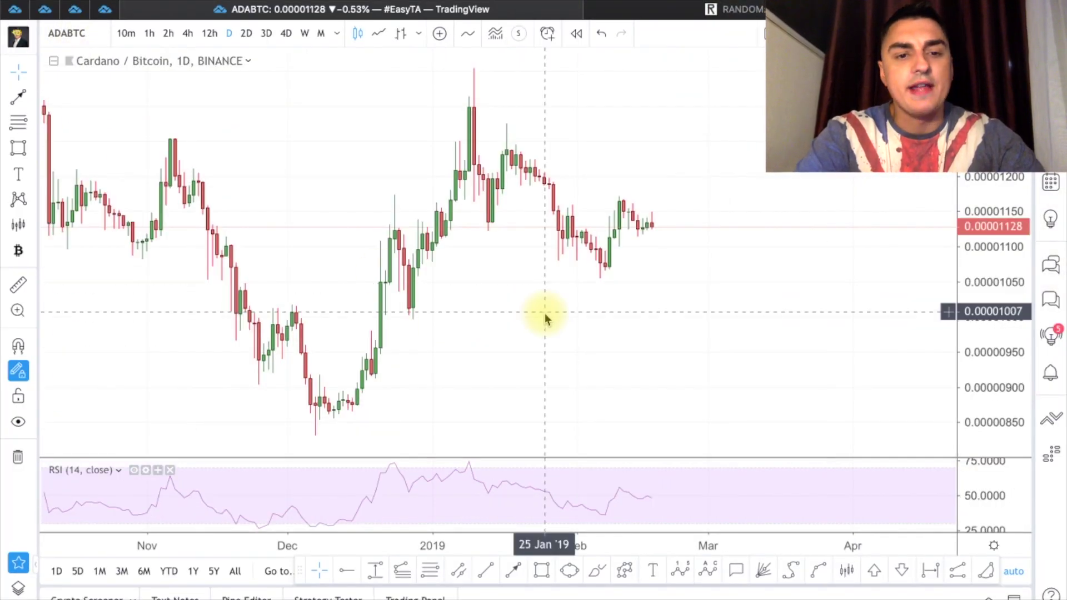
{"action": "scroll", "coordinate": [358, 283], "scroll_direction": "down", "scroll_amount": 2}
{"action": "scroll", "coordinate": [416, 311], "scroll_direction": "down", "scroll_amount": 6}
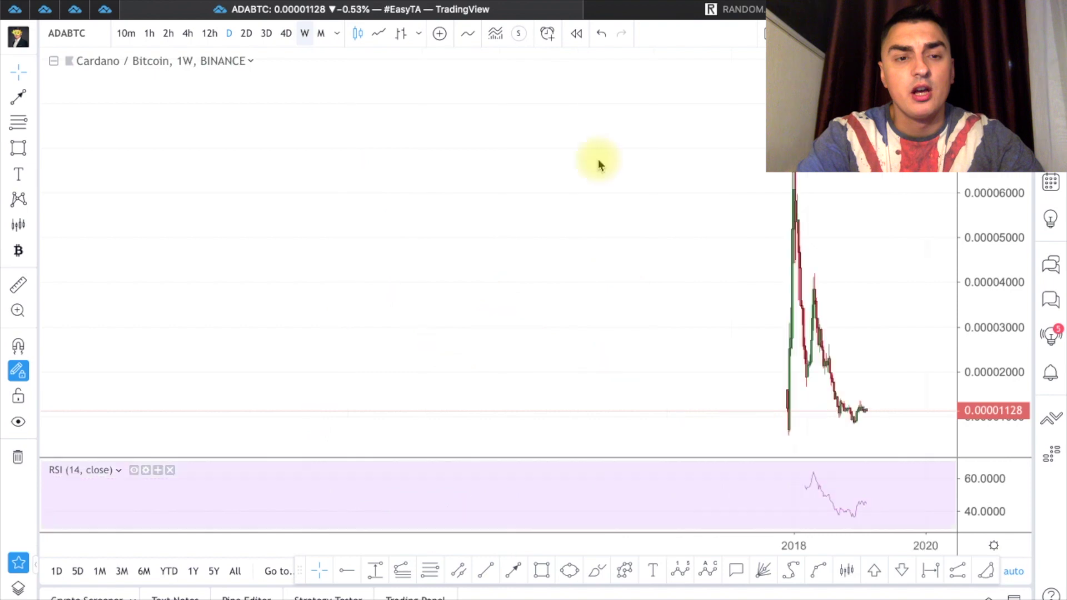
{"action": "scroll", "coordinate": [657, 160], "scroll_direction": "up", "scroll_amount": 6}
{"action": "scroll", "coordinate": [559, 418], "scroll_direction": "down", "scroll_amount": 3}
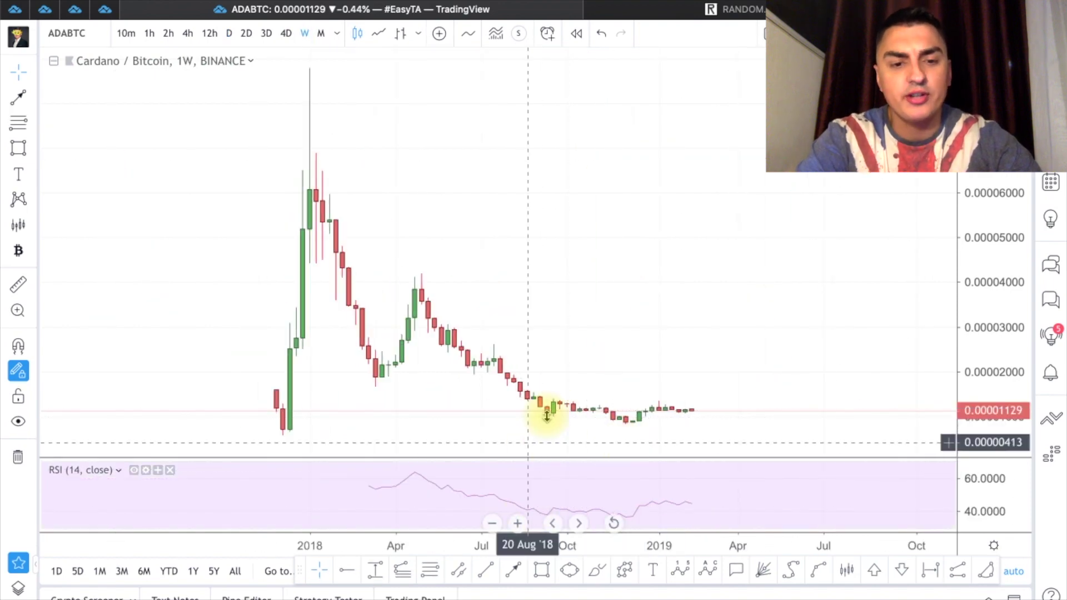
- Switch the chart to the 3D timeframe and adjust the zoom
{"action": "left_click", "coordinate": [267, 33]}
{"action": "scroll", "coordinate": [488, 300], "scroll_direction": "down", "scroll_amount": 4}
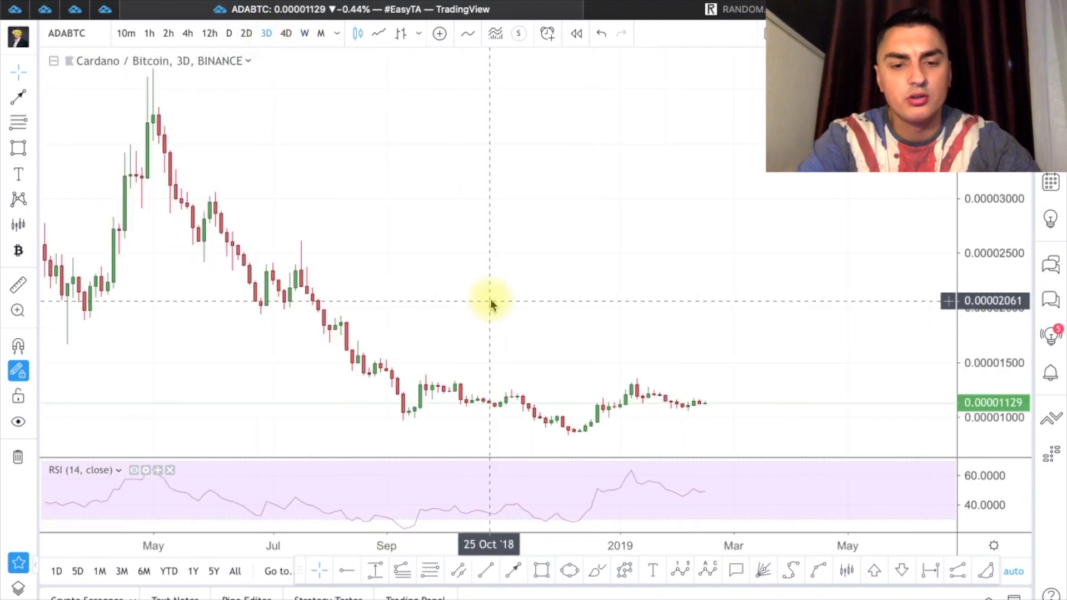
{"action": "scroll", "coordinate": [491, 303], "scroll_direction": "right", "scroll_amount": 3}
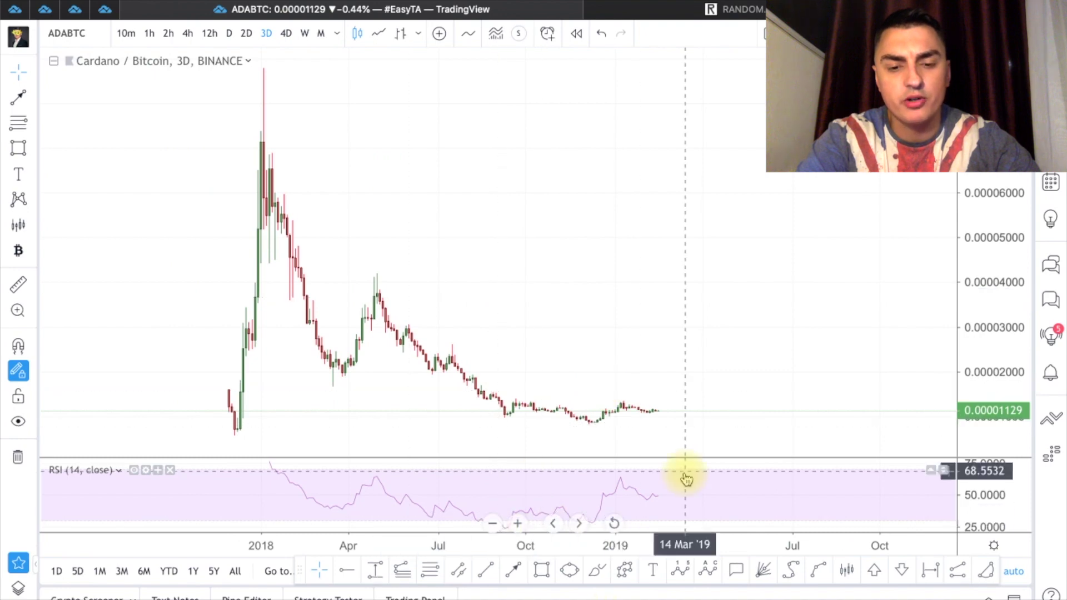
{"action": "scroll", "coordinate": [686, 477], "scroll_direction": "left", "scroll_amount": 3}
{"action": "scroll", "coordinate": [635, 240], "scroll_direction": "up", "scroll_amount": 3}
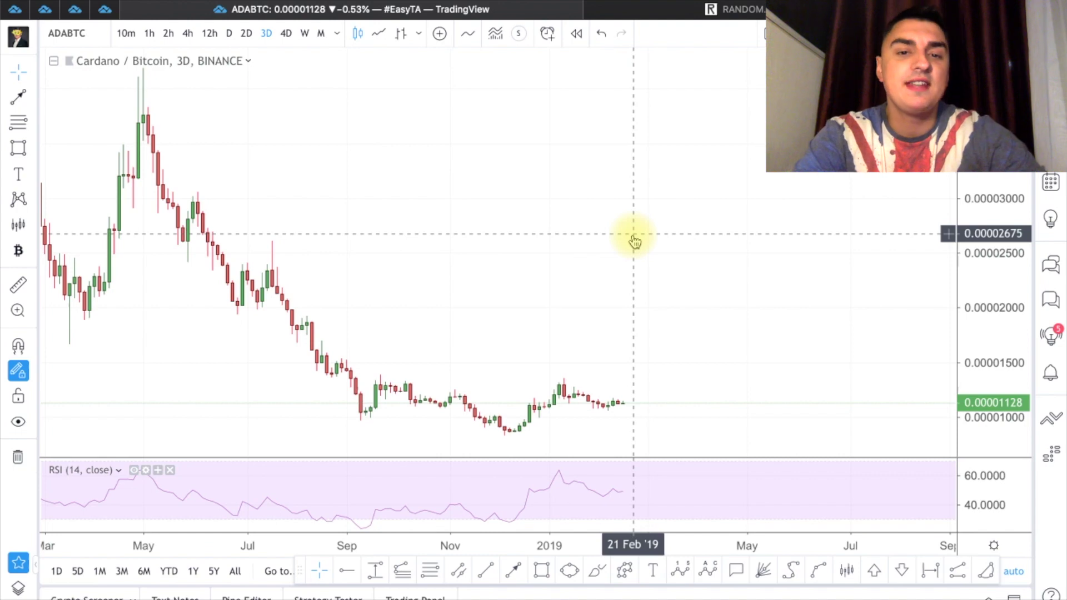
{"action": "scroll", "coordinate": [615, 332], "scroll_direction": "up", "scroll_amount": 2}
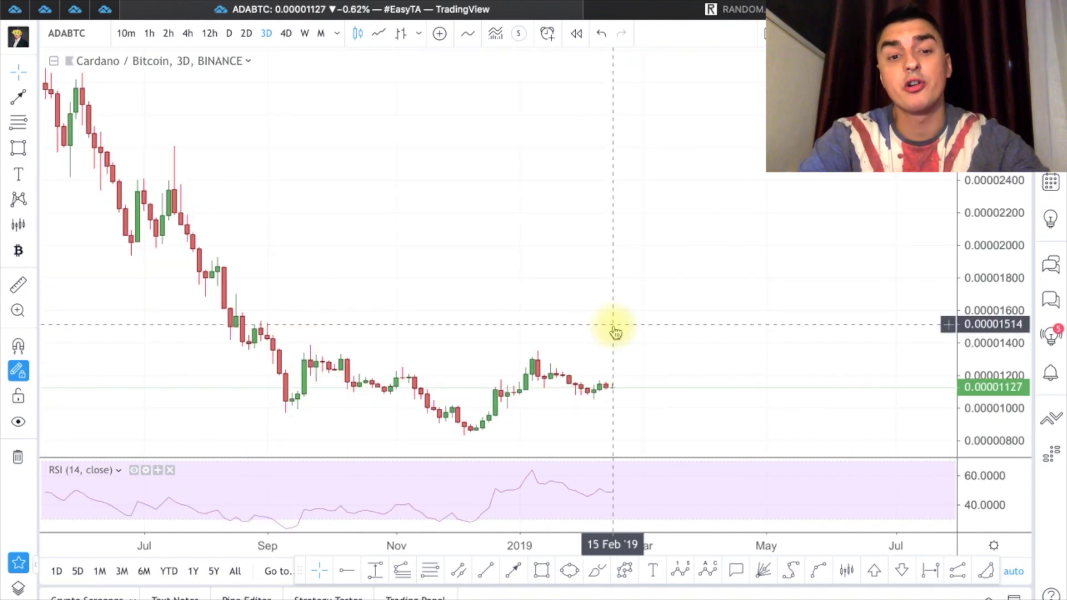
- Draw trend lines across the falling September–December price lows and the rising RSI lows
{"action": "left_click", "coordinate": [512, 570]}
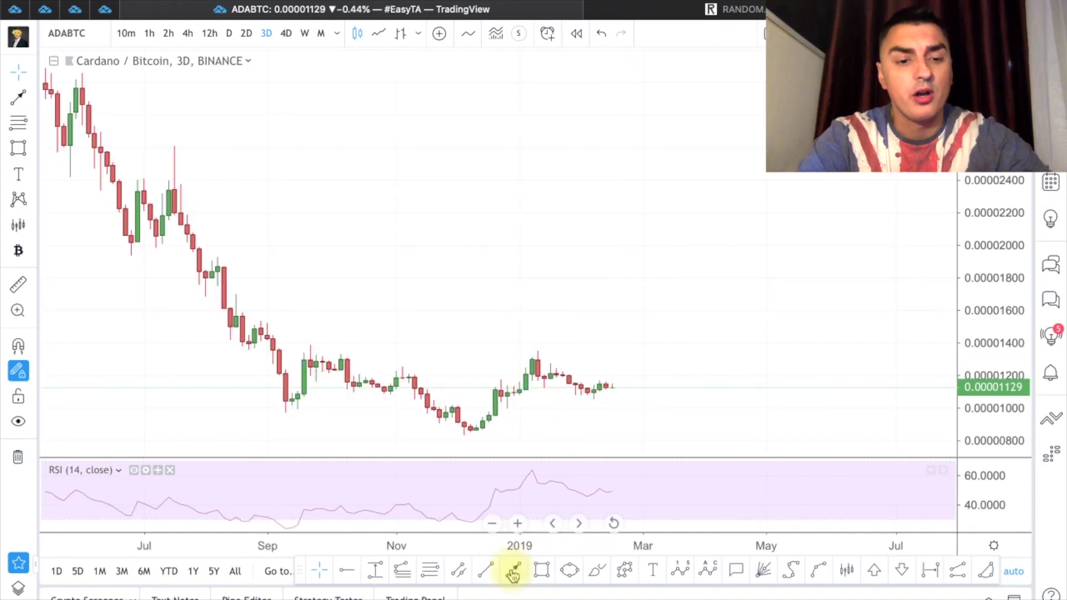
{"action": "left_click", "coordinate": [267, 412]}
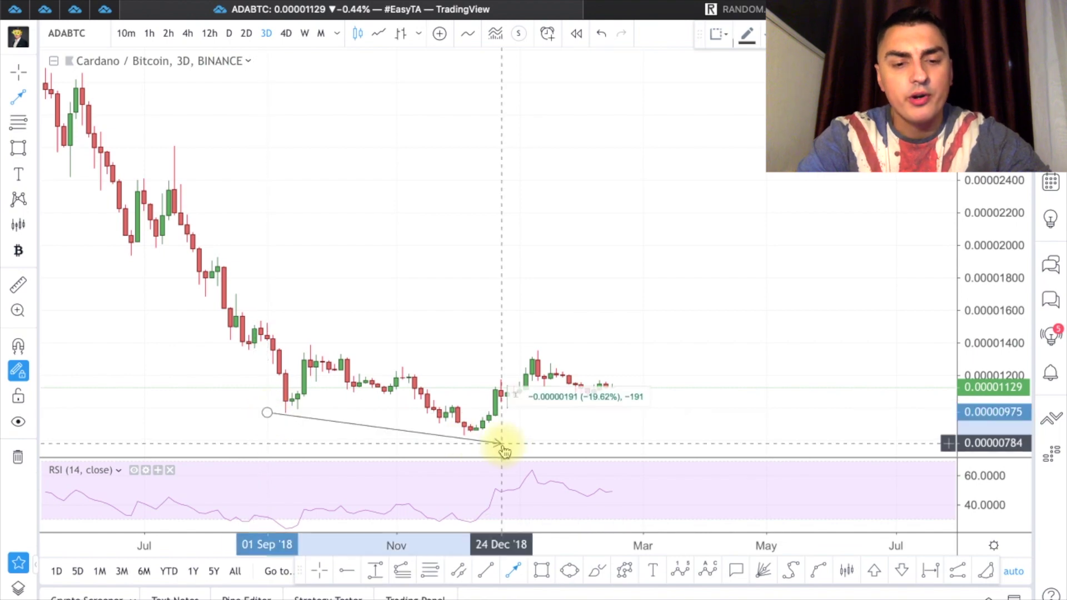
{"action": "left_click", "coordinate": [292, 527]}
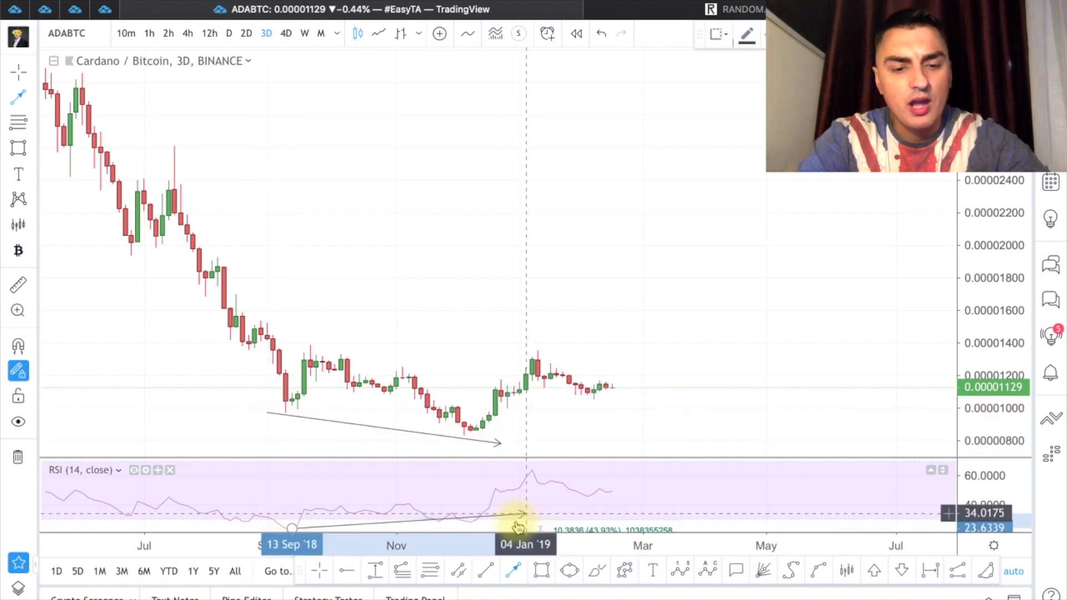
{"action": "left_click", "coordinate": [514, 522]}
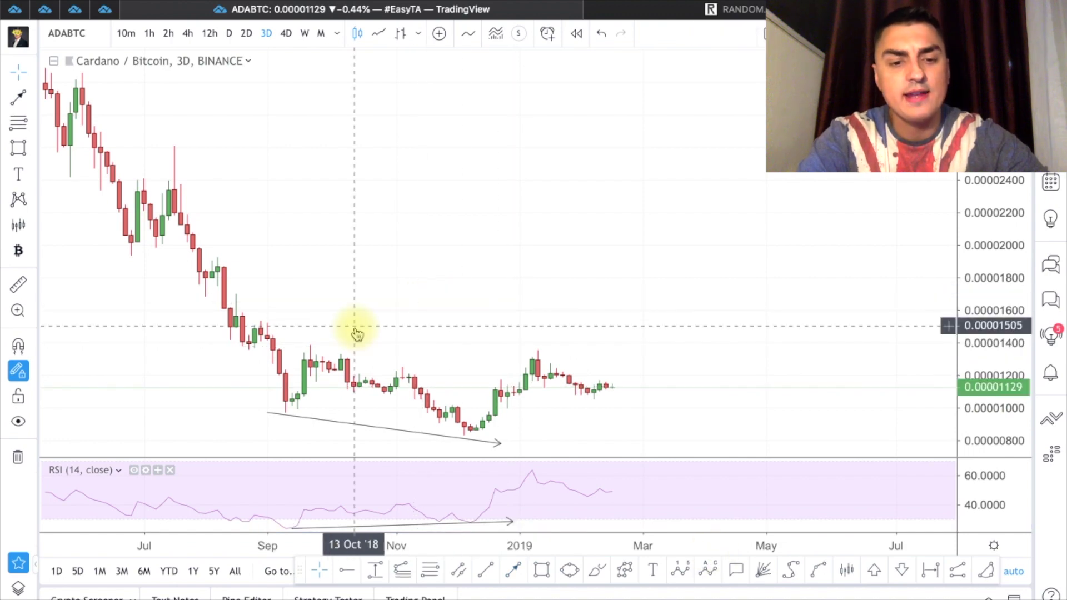
{"action": "scroll", "coordinate": [356, 333], "scroll_direction": "left", "scroll_amount": 5}
{"action": "scroll", "coordinate": [602, 381], "scroll_direction": "up", "scroll_amount": 5}
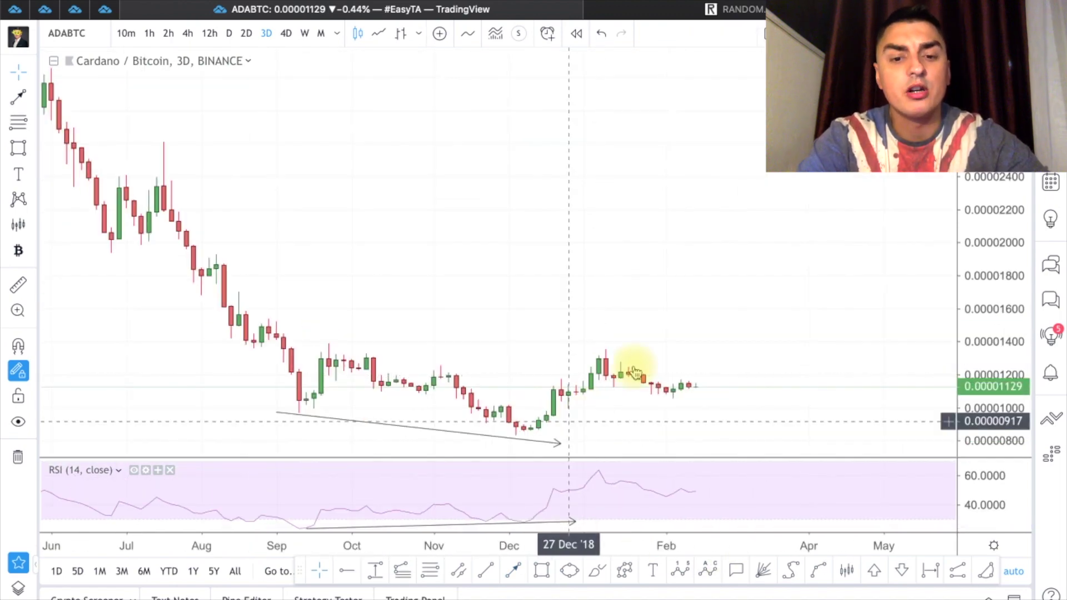
{"action": "scroll", "coordinate": [705, 279], "scroll_direction": "right", "scroll_amount": 3}
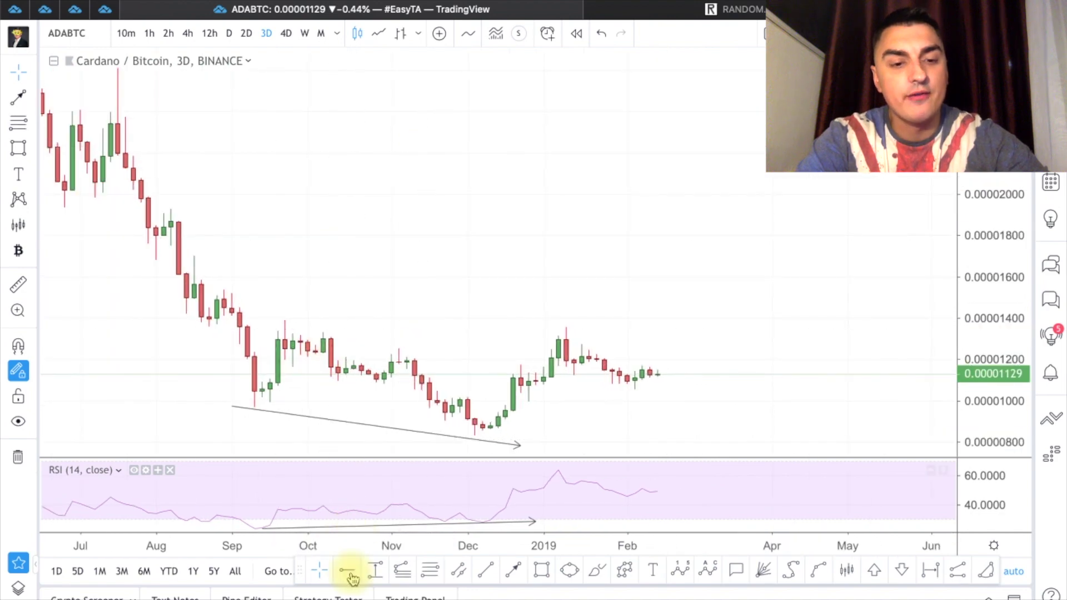
- Place horizontal level rays at 0.00001294 and 0.00000862 using the Alt+H shortcut
{"action": "key", "text": "alt+h"}
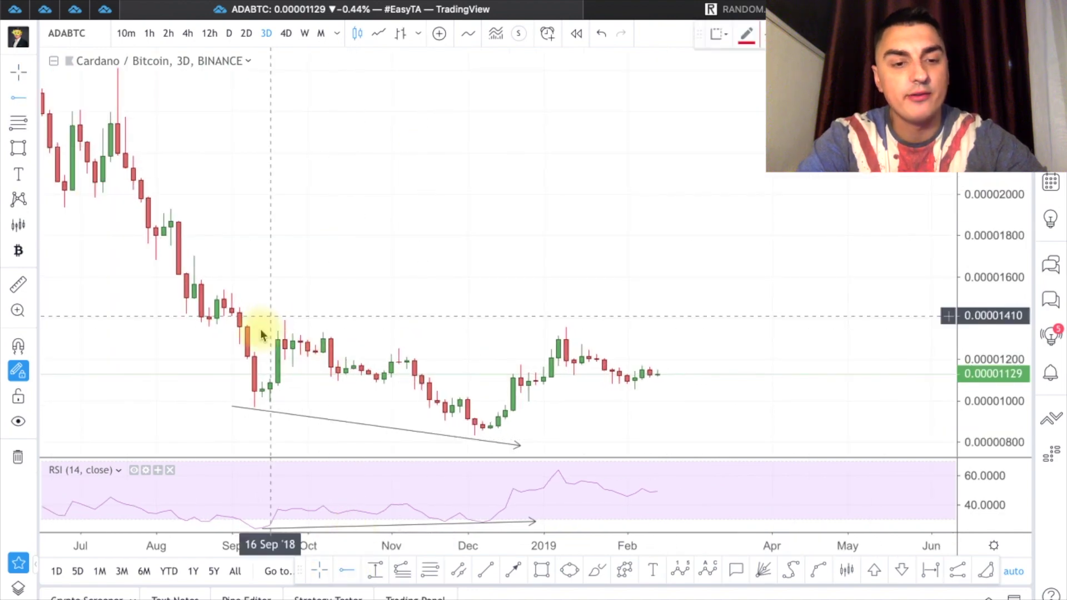
{"action": "left_click", "coordinate": [215, 345]}
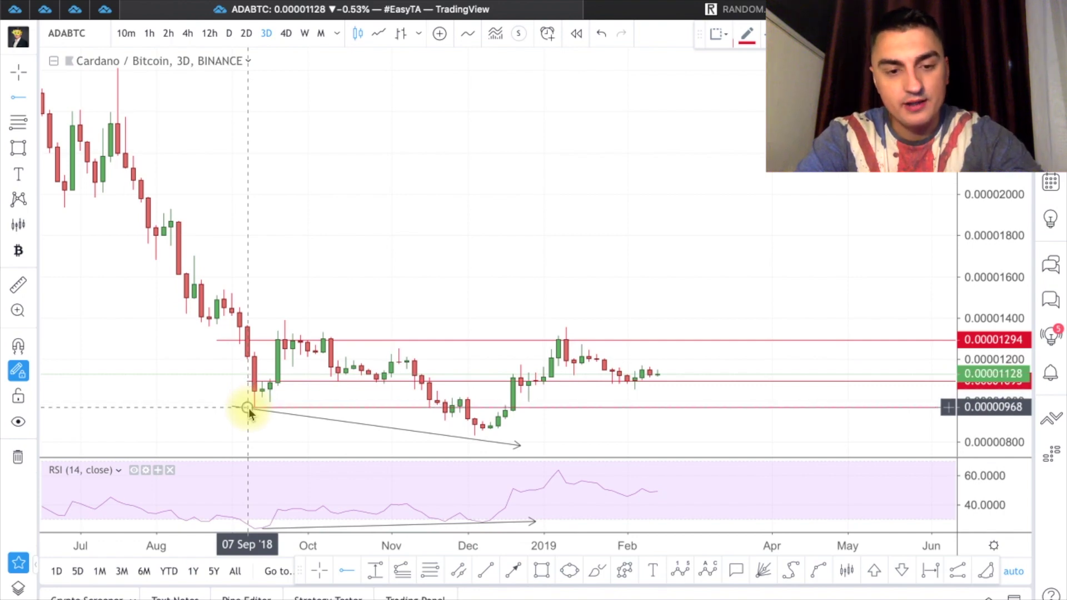
{"action": "left_click", "coordinate": [473, 435]}
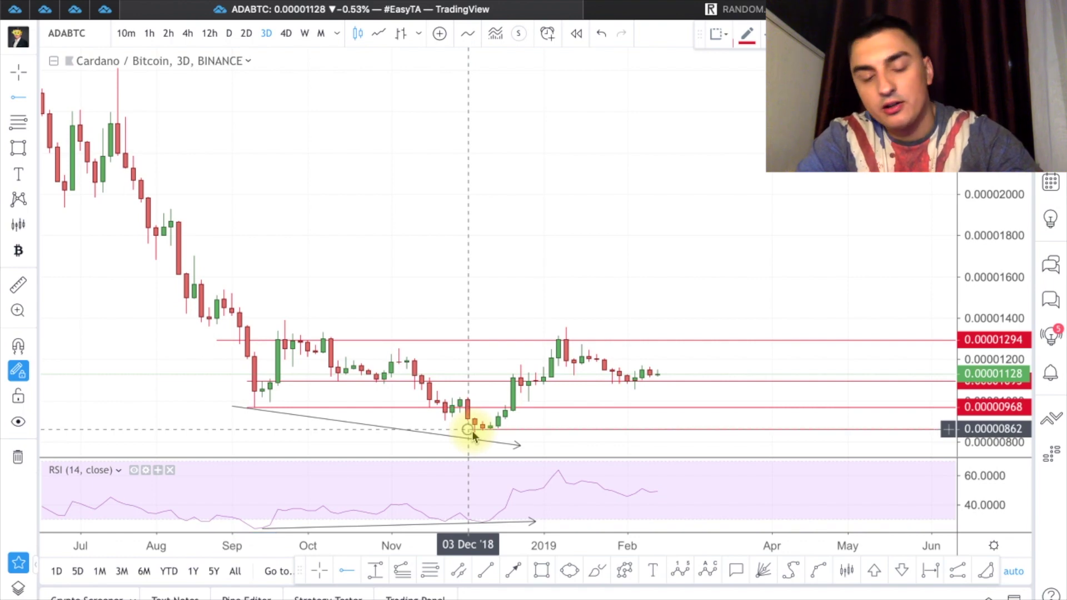
{"action": "scroll", "coordinate": [381, 226], "scroll_direction": "down", "scroll_amount": 6}
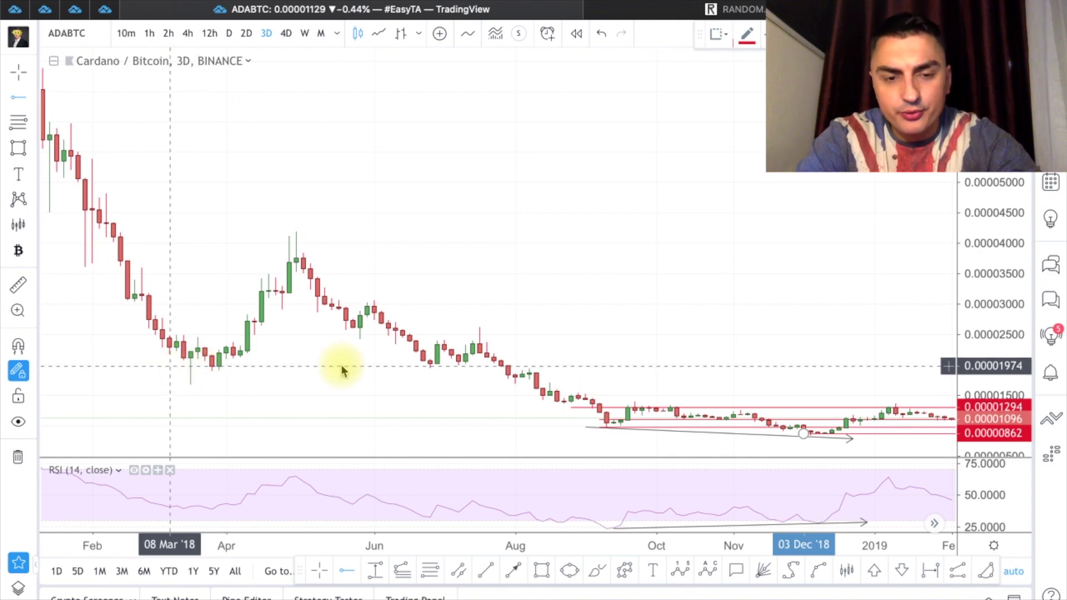
- Add horizontal resistance levels at 0.00001974 and 0.00002566
{"action": "left_click", "coordinate": [170, 365]}
{"action": "scroll", "coordinate": [342, 367], "scroll_direction": "left", "scroll_amount": 5}
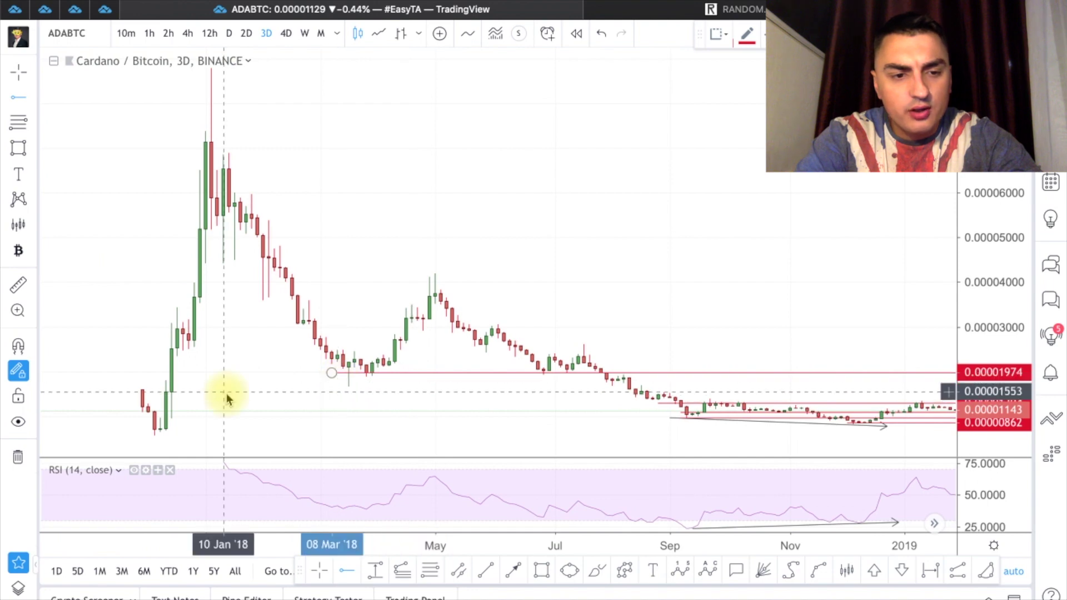
{"action": "left_click", "coordinate": [172, 348]}
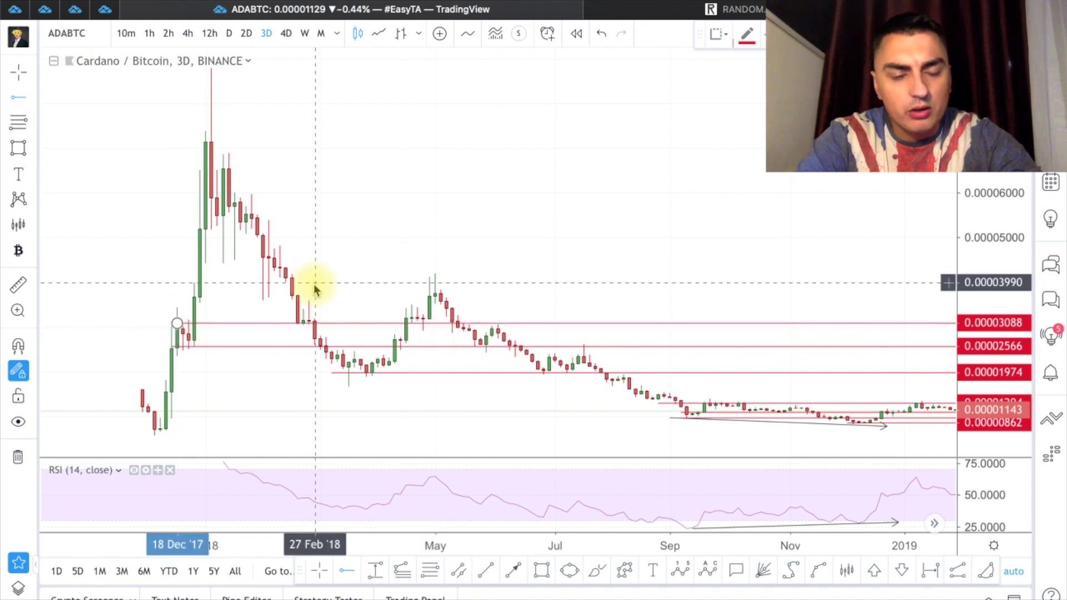
{"action": "scroll", "coordinate": [512, 318], "scroll_direction": "up", "scroll_amount": 1}
{"action": "scroll", "coordinate": [511, 321], "scroll_direction": "up", "scroll_amount": 2}
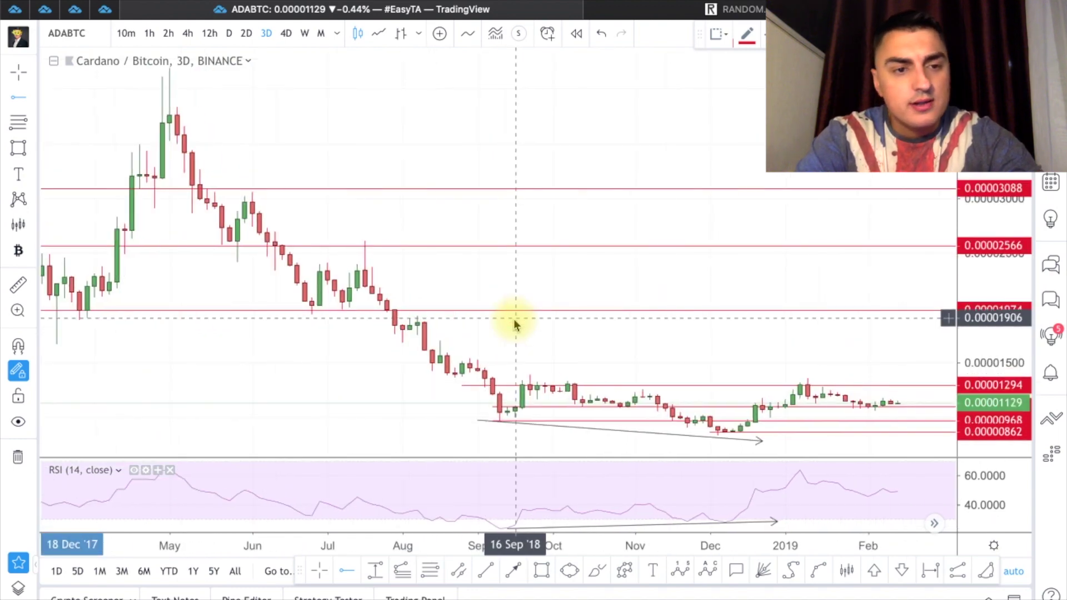
{"action": "scroll", "coordinate": [512, 321], "scroll_direction": "down", "scroll_amount": 2}
{"action": "scroll", "coordinate": [609, 269], "scroll_direction": "right", "scroll_amount": 5}
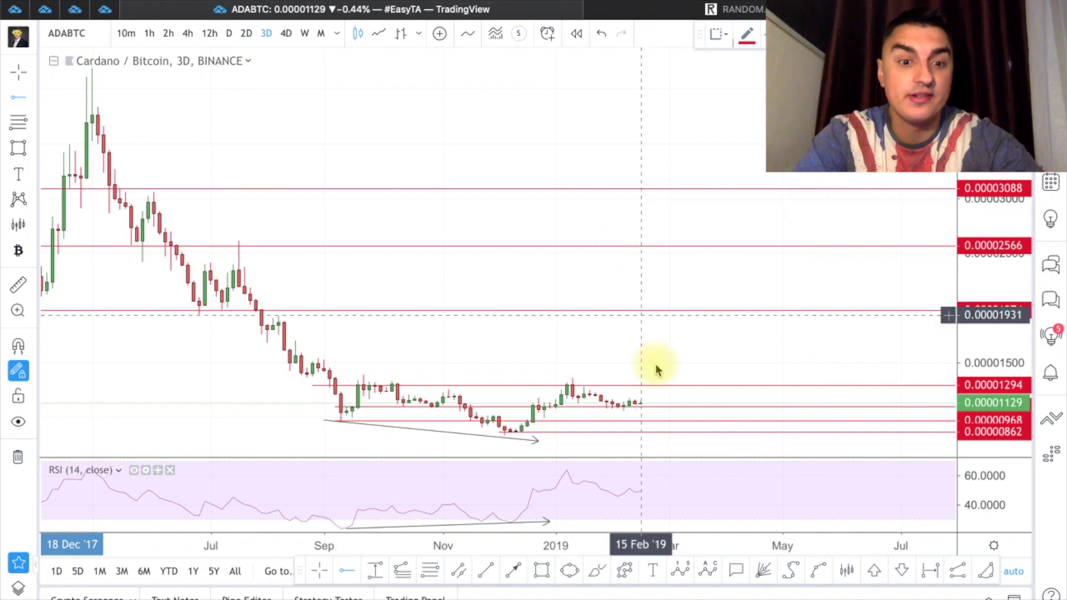
- Add a horizontal support line at 0.00000698 on the December 2017 low
{"action": "scroll", "coordinate": [321, 228], "scroll_direction": "down", "scroll_amount": 2}
{"action": "scroll", "coordinate": [322, 228], "scroll_direction": "down", "scroll_amount": 3}
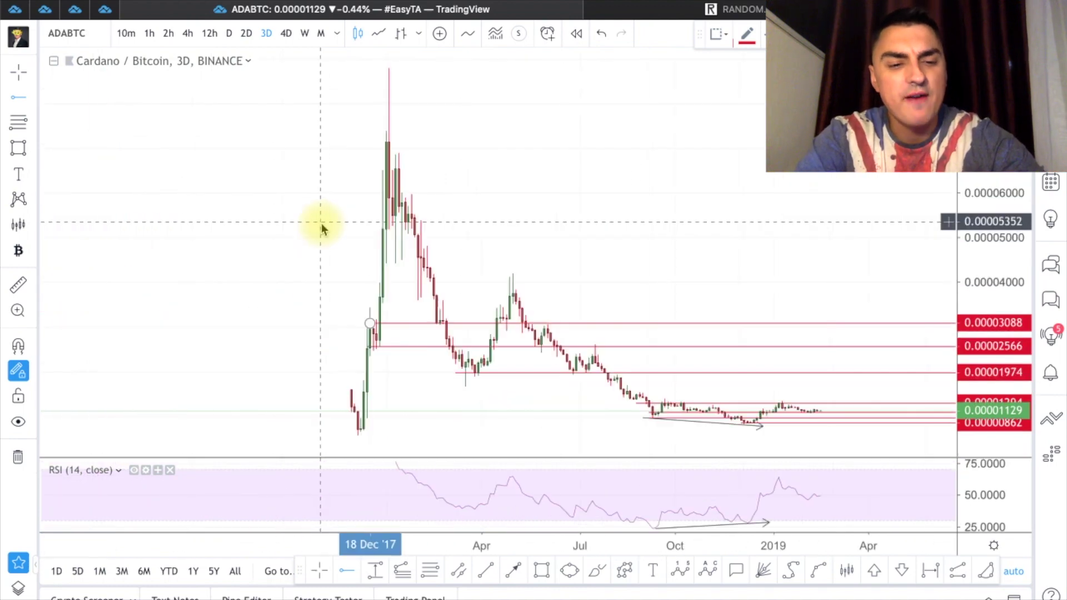
{"action": "scroll", "coordinate": [333, 432], "scroll_direction": "up", "scroll_amount": 1}
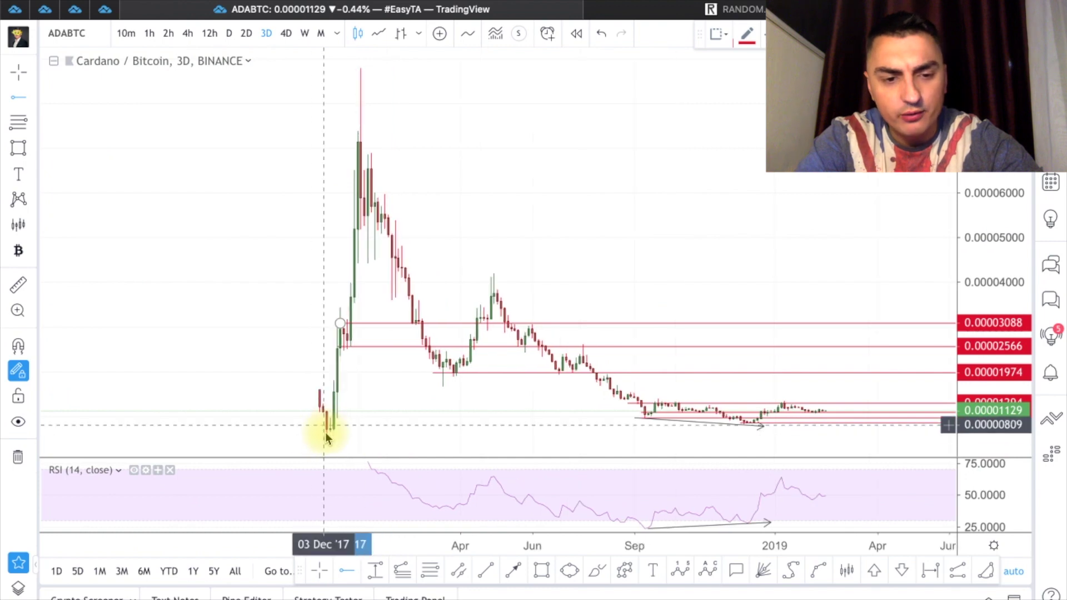
{"action": "left_click", "coordinate": [322, 430]}
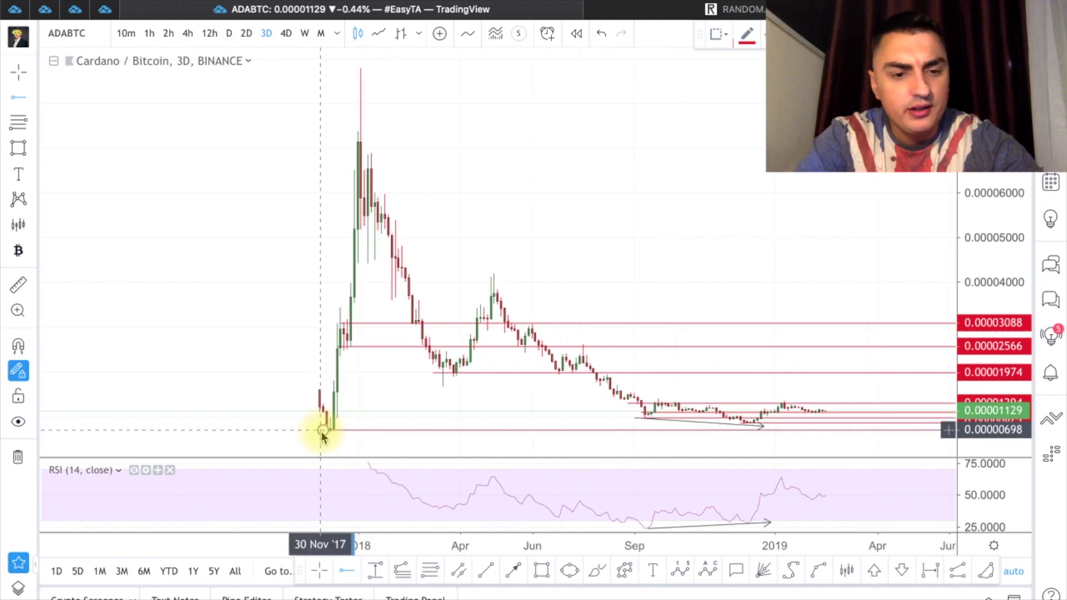
{"action": "scroll", "coordinate": [423, 333], "scroll_direction": "up", "scroll_amount": 2}
- Recolour the 0.00000698 line orange
{"action": "left_click", "coordinate": [747, 40]}
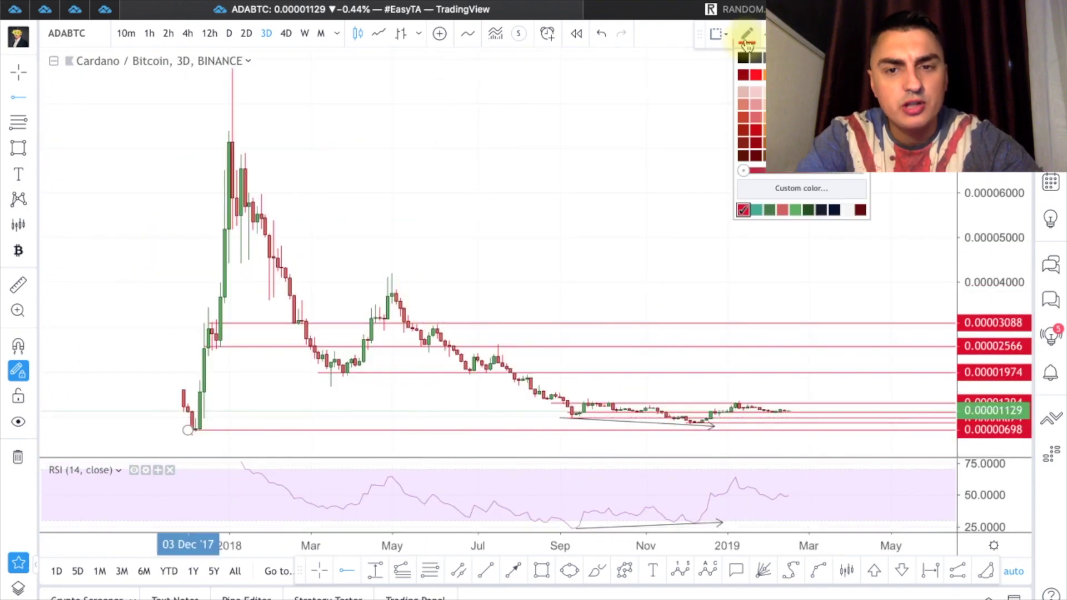
{"action": "left_click", "coordinate": [756, 75]}
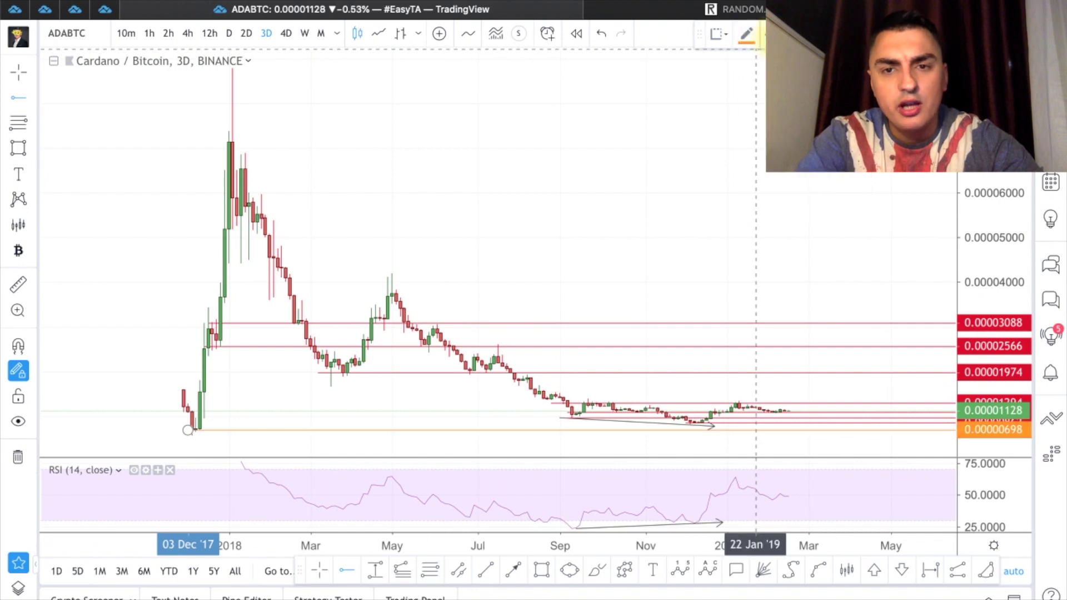
{"action": "left_click", "coordinate": [477, 452]}
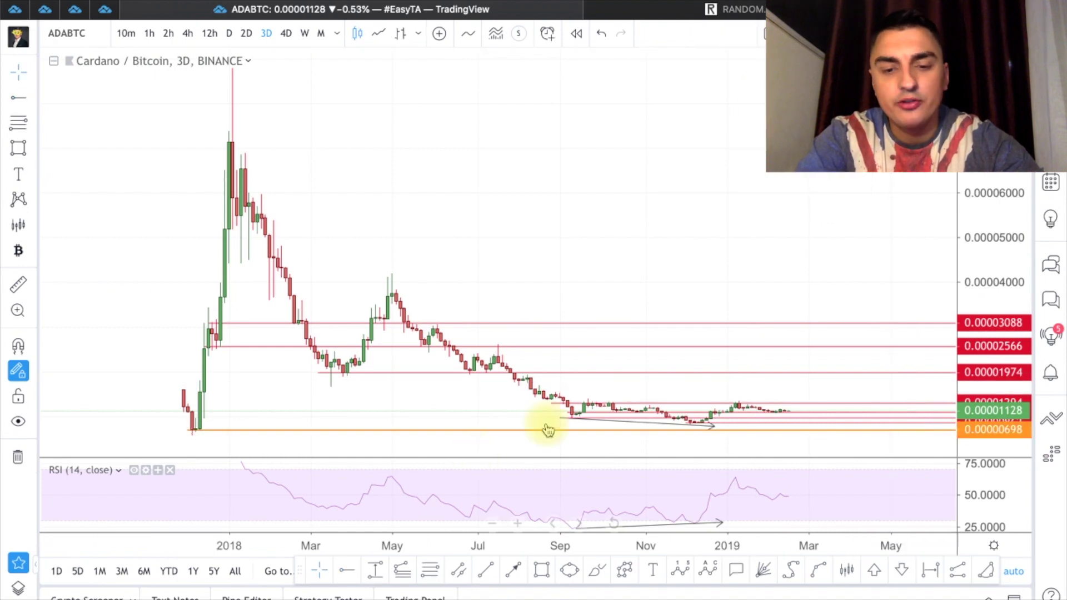
- Add an orange horizontal line at the late-2017 price peak and switch to daily candles
{"action": "scroll", "coordinate": [691, 195], "scroll_direction": "up", "scroll_amount": 3}
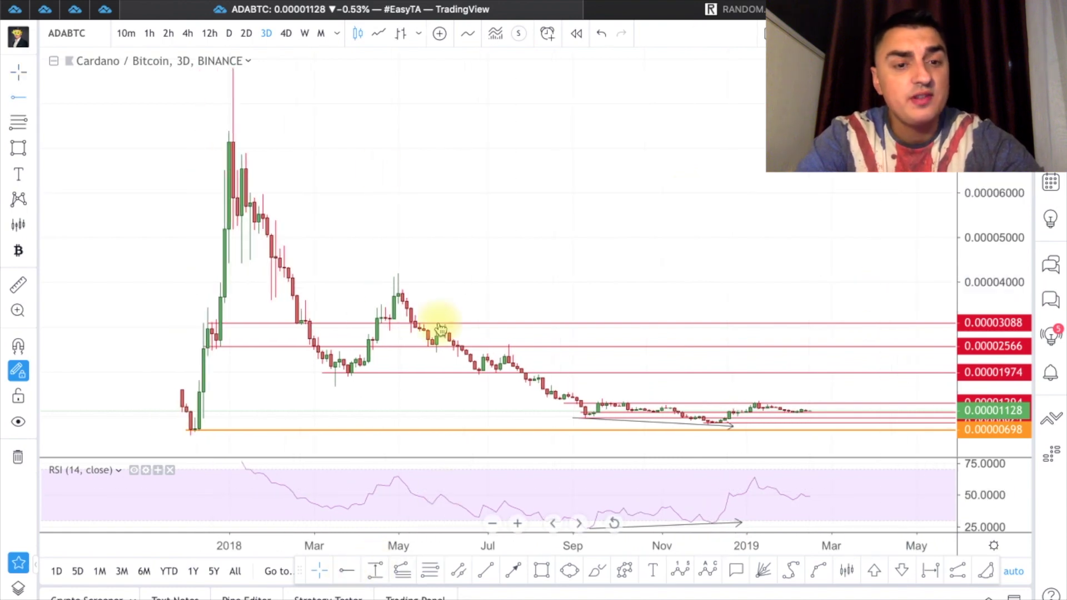
{"action": "left_click_drag", "start_coordinate": [282, 124], "coordinate": [352, 136]}
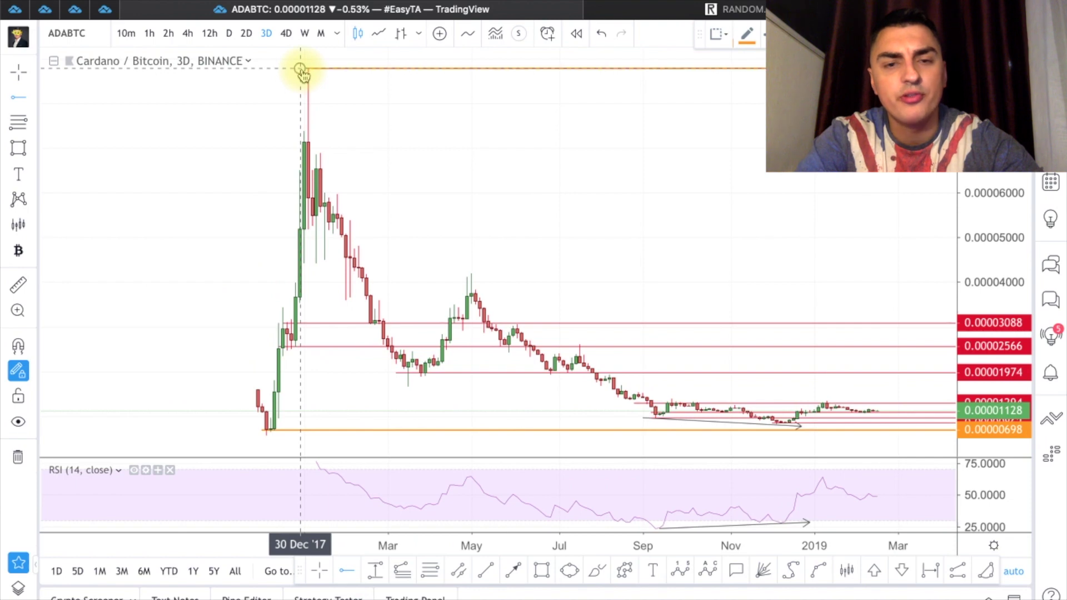
{"action": "left_click", "coordinate": [300, 69]}
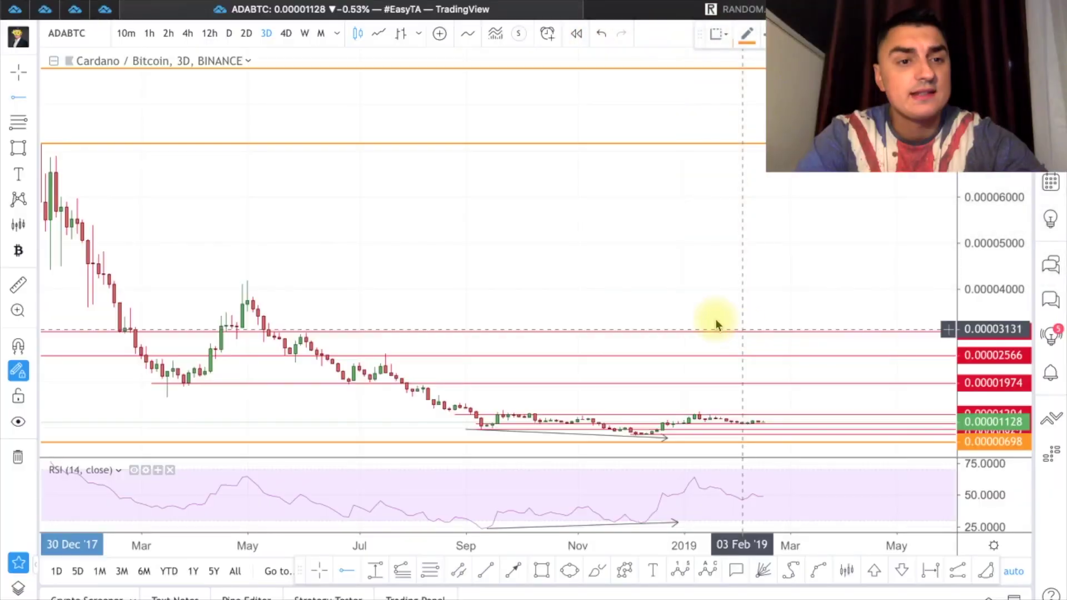
{"action": "left_click", "coordinate": [228, 33]}
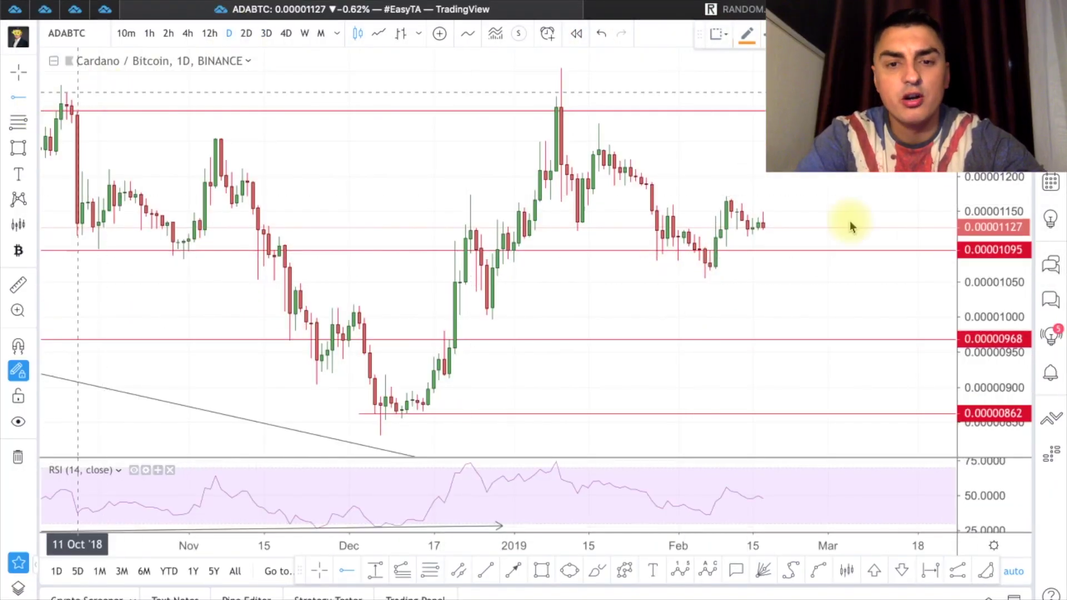
{"action": "left_click", "coordinate": [489, 574]}
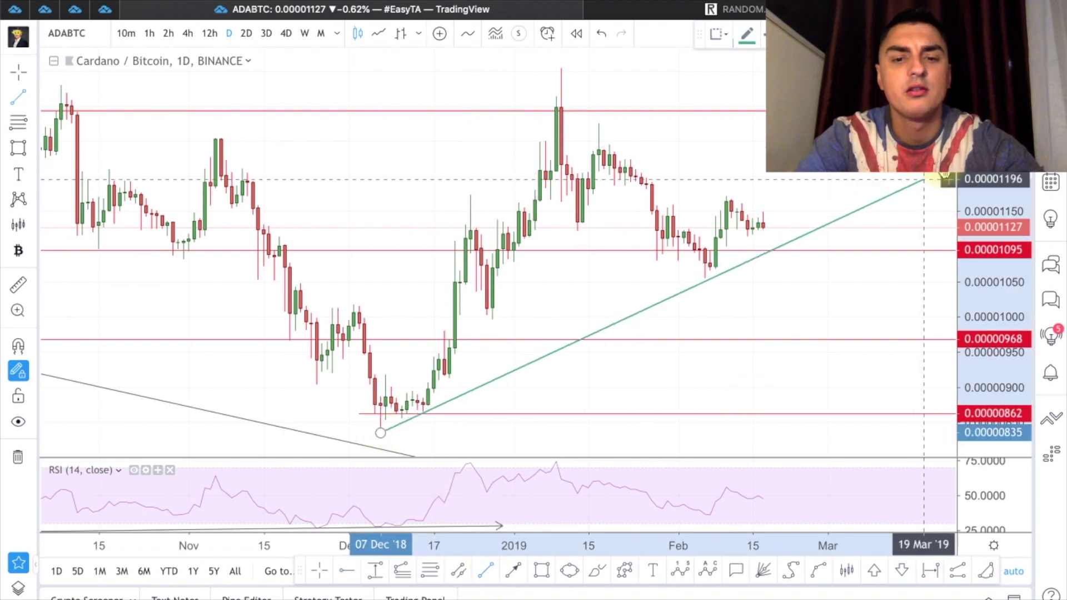
- Finish the green uptrend, then draw two blue converging lines over the January–February 2019 pullback
{"action": "left_click", "coordinate": [923, 173]}
{"action": "left_click", "coordinate": [485, 573]}
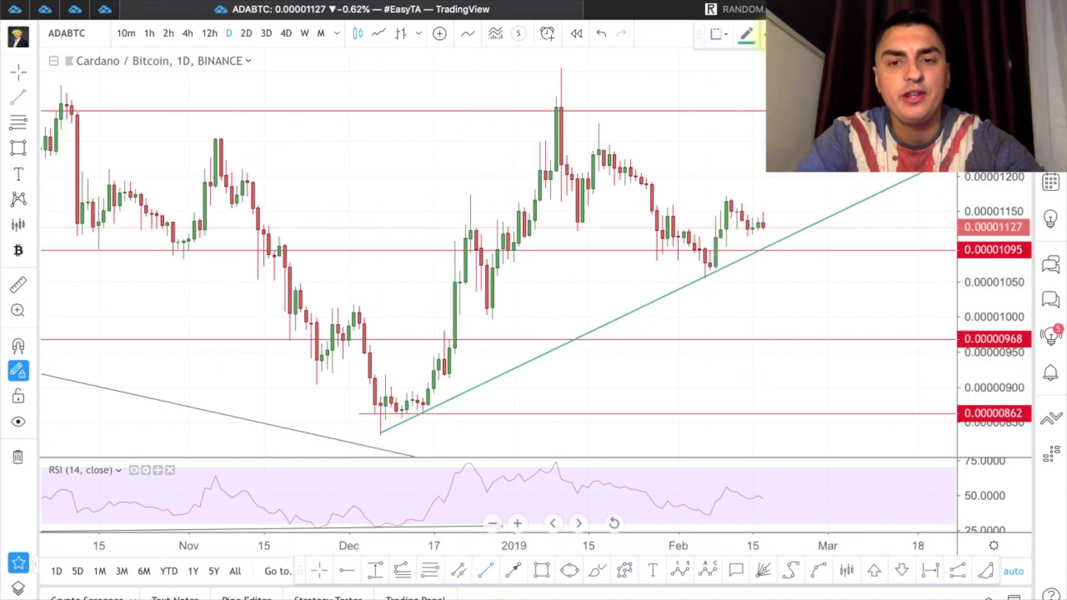
{"action": "left_click", "coordinate": [746, 33]}
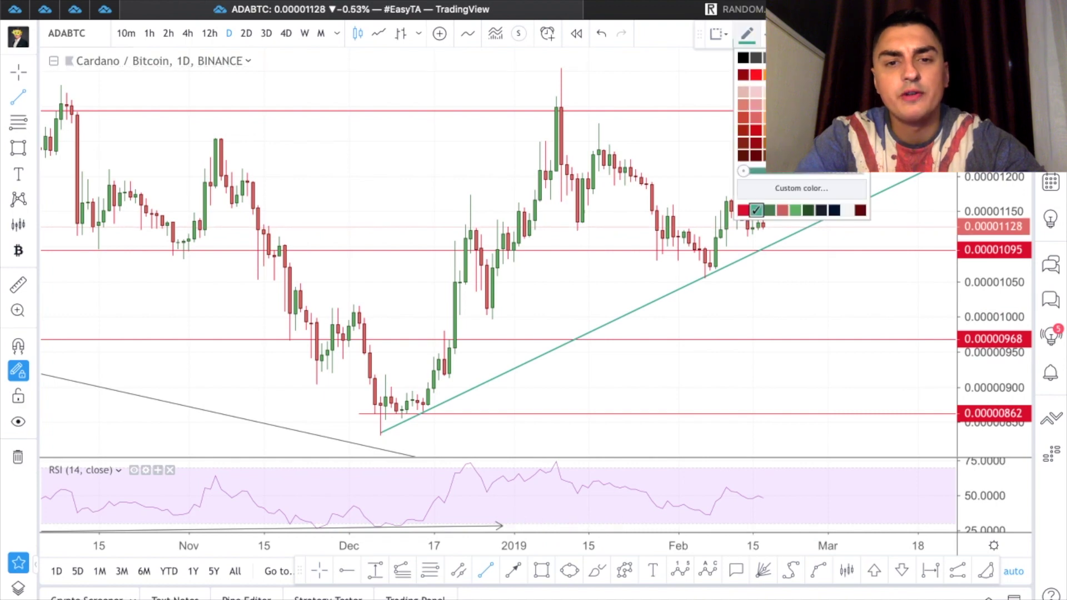
{"action": "left_click", "coordinate": [821, 75]}
{"action": "left_click_drag", "start_coordinate": [553, 97], "coordinate": [742, 270]}
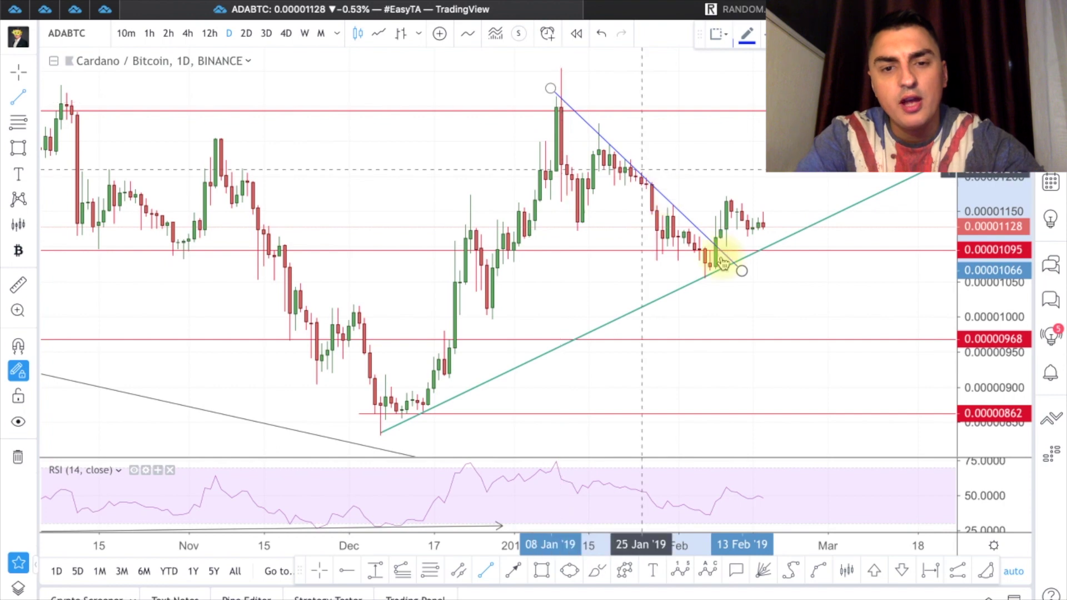
{"action": "left_click_drag", "start_coordinate": [550, 220], "coordinate": [736, 292]}
{"action": "scroll", "coordinate": [643, 352], "scroll_direction": "down", "scroll_amount": 5}
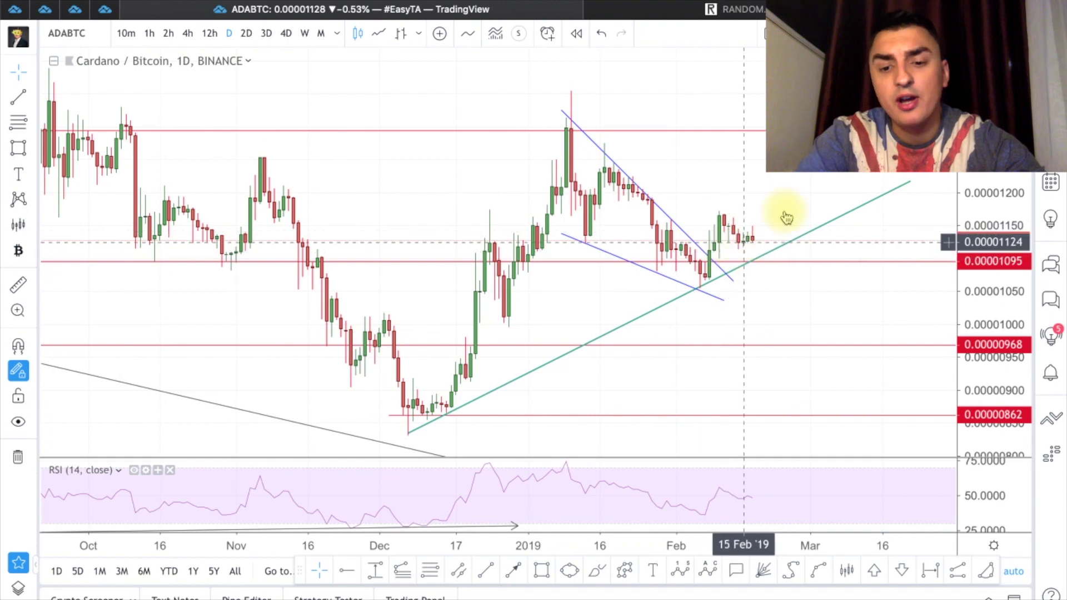
- Nudge the grey falling trend line's end point
{"action": "scroll", "coordinate": [691, 383], "scroll_direction": "down", "scroll_amount": 4}
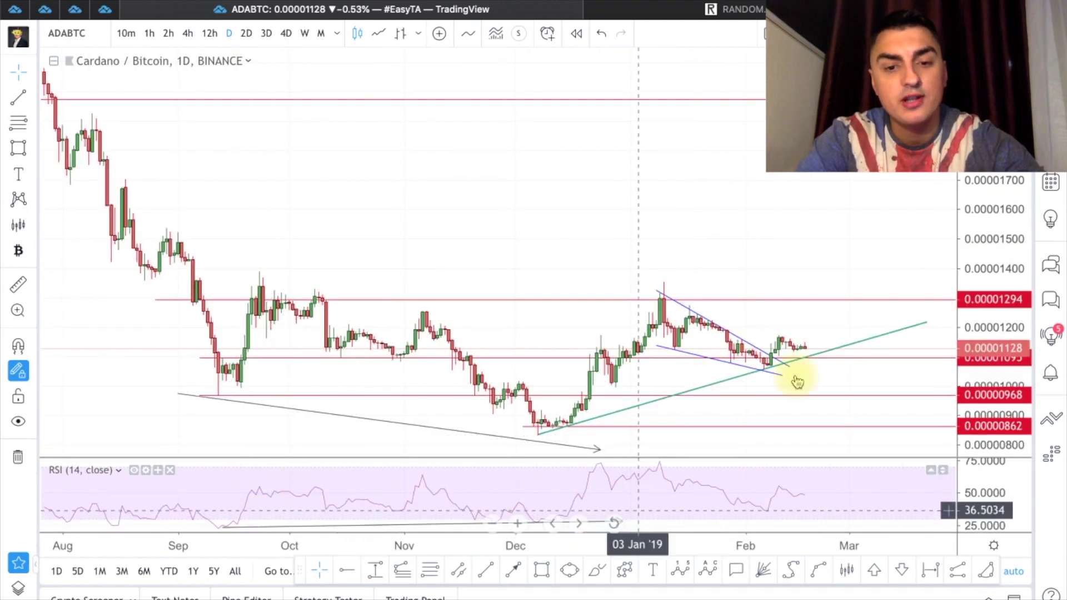
{"action": "scroll", "coordinate": [793, 376], "scroll_direction": "down", "scroll_amount": 1}
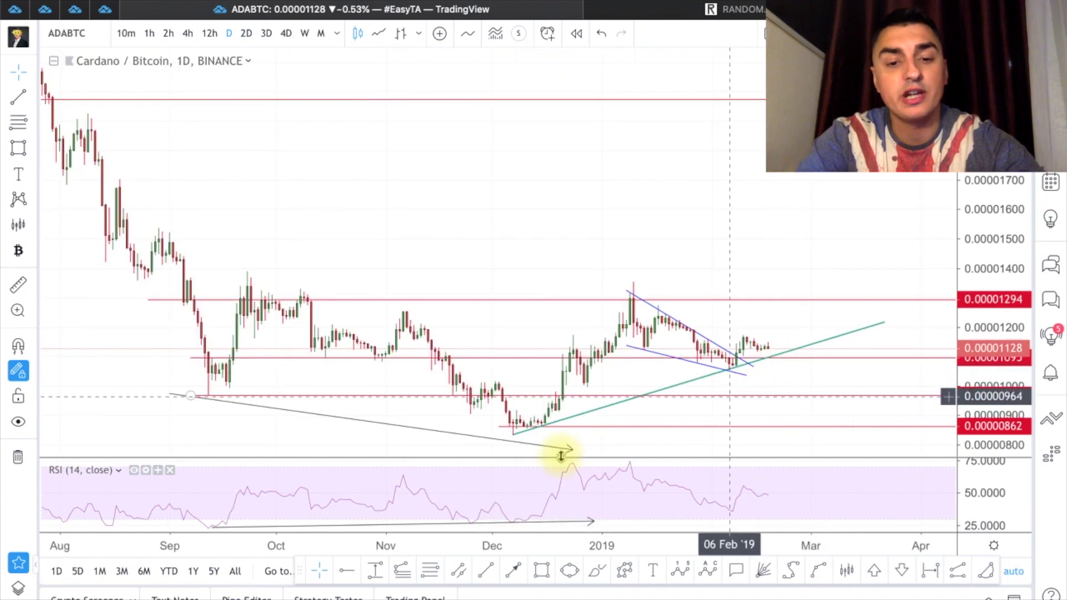
{"action": "left_click_drag", "start_coordinate": [571, 448], "coordinate": [573, 445]}
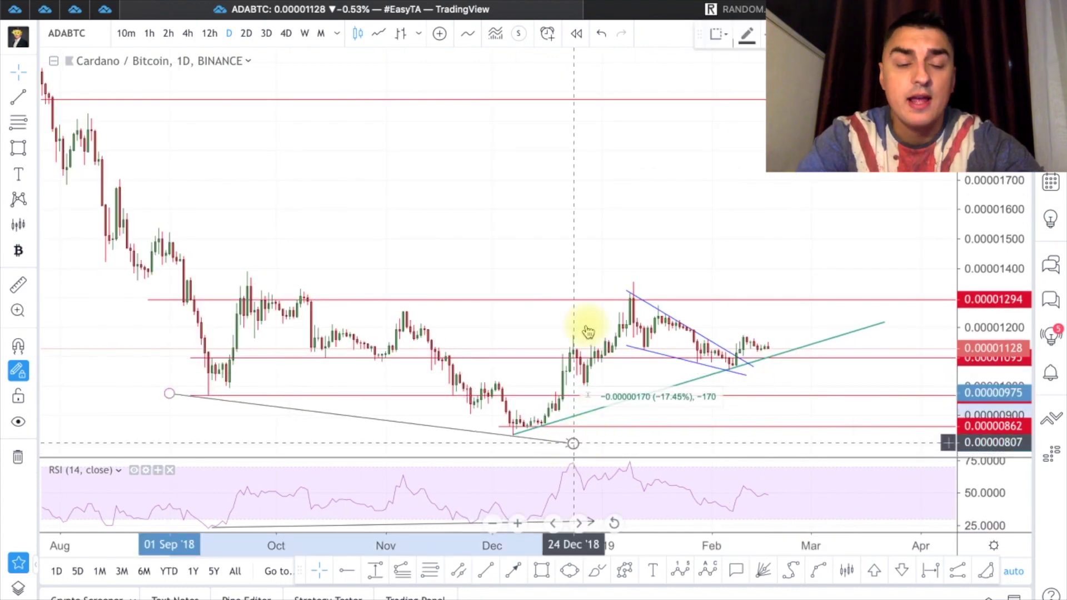
{"action": "scroll", "coordinate": [583, 328], "scroll_direction": "down", "scroll_amount": 5}
{"action": "scroll", "coordinate": [587, 331], "scroll_direction": "up", "scroll_amount": 3}
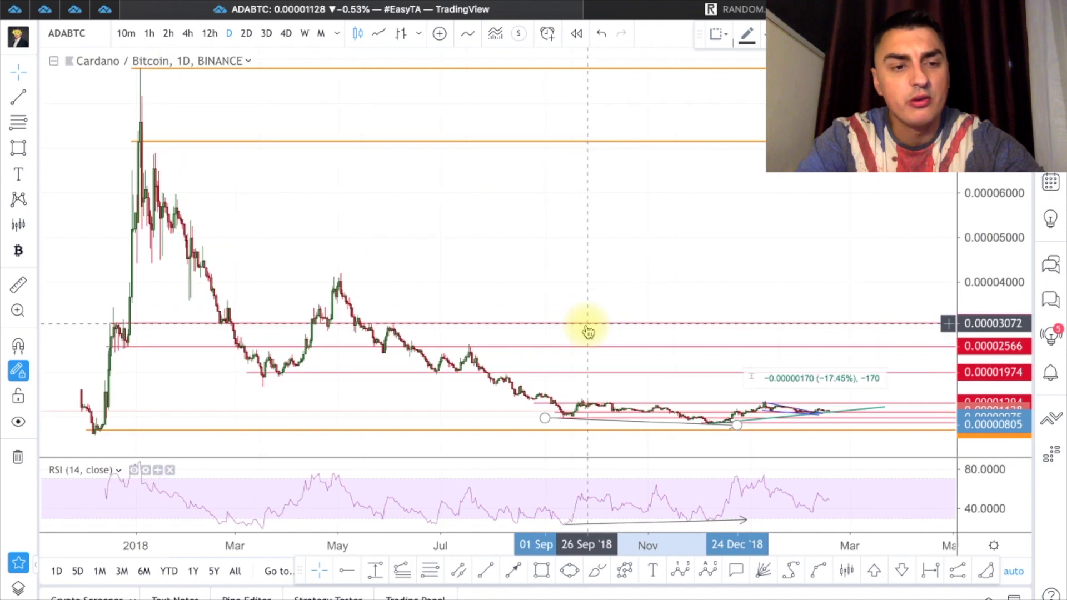
{"action": "scroll", "coordinate": [587, 331], "scroll_direction": "up", "scroll_amount": 2}
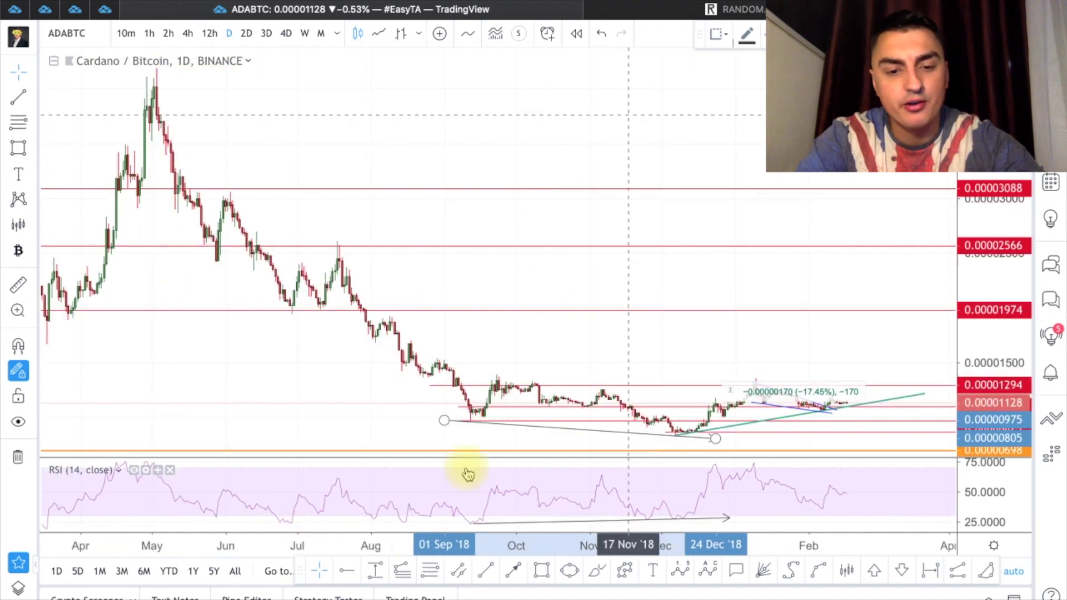
- Draw falling trend lines from the May and July 2018 peaks toward early 2019
{"action": "left_click", "coordinate": [485, 571]}
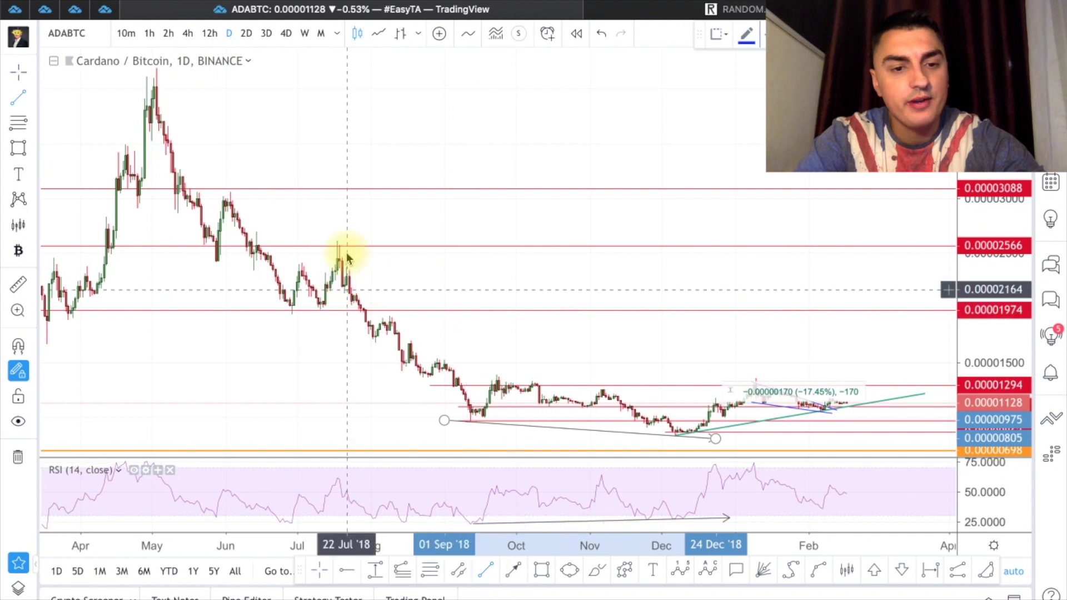
{"action": "left_click", "coordinate": [155, 71]}
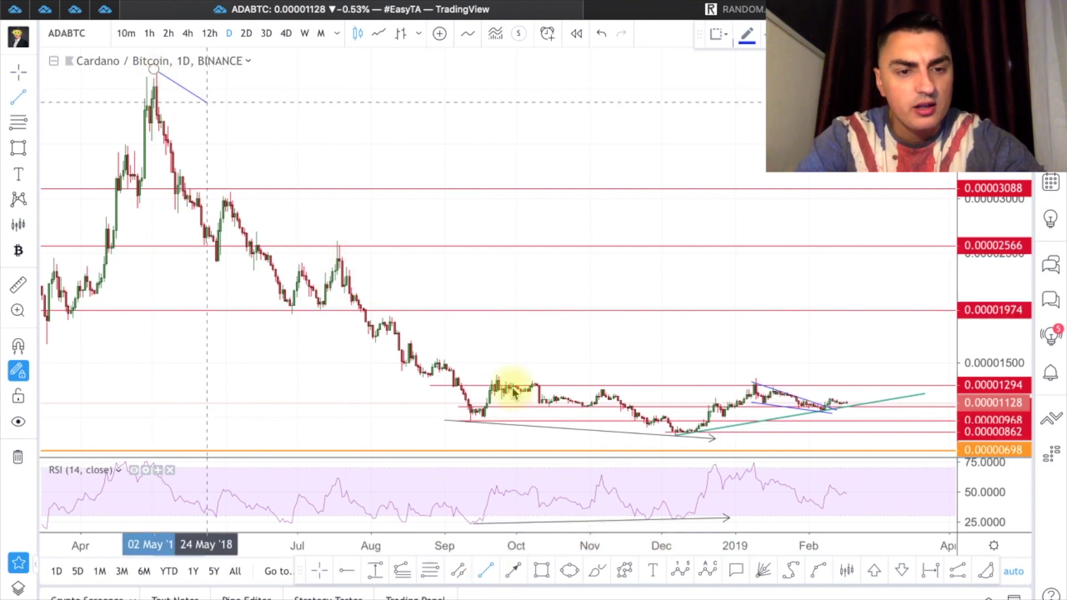
{"action": "left_click", "coordinate": [546, 433]}
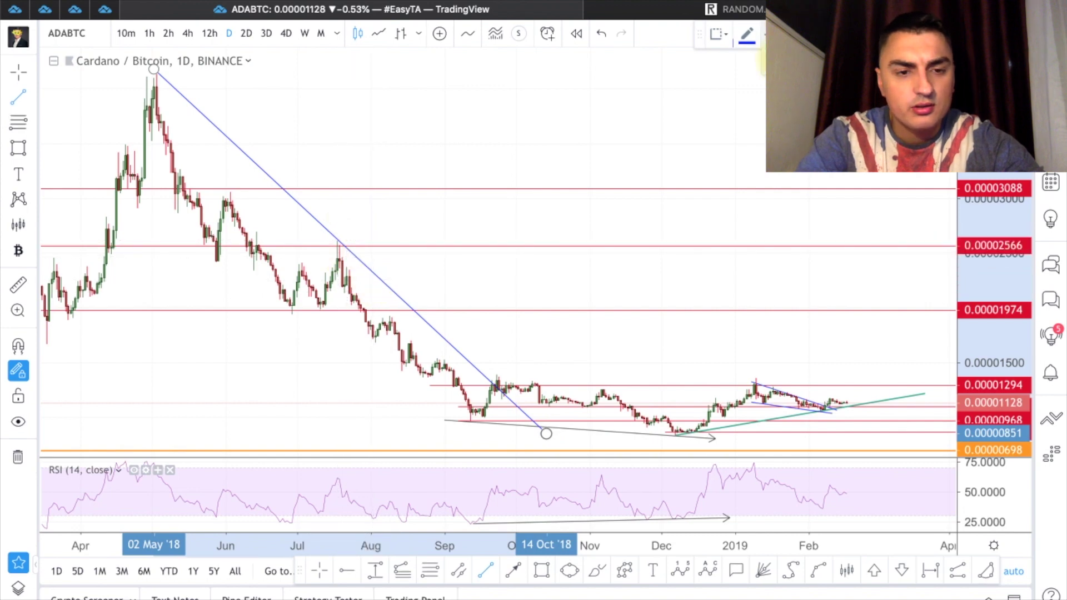
{"action": "left_click", "coordinate": [702, 442]}
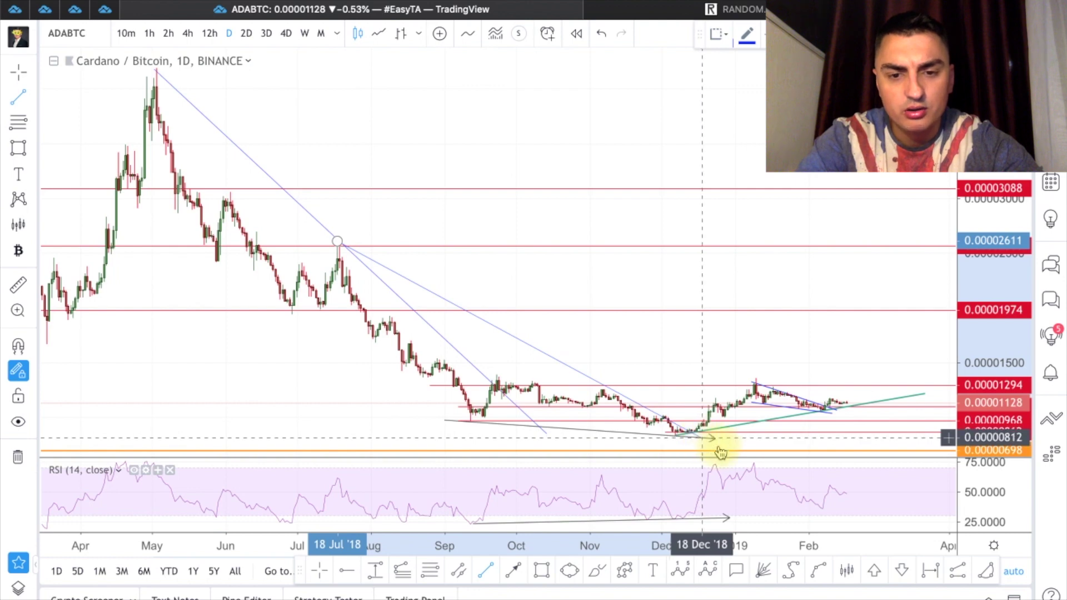
{"action": "left_click", "coordinate": [718, 445]}
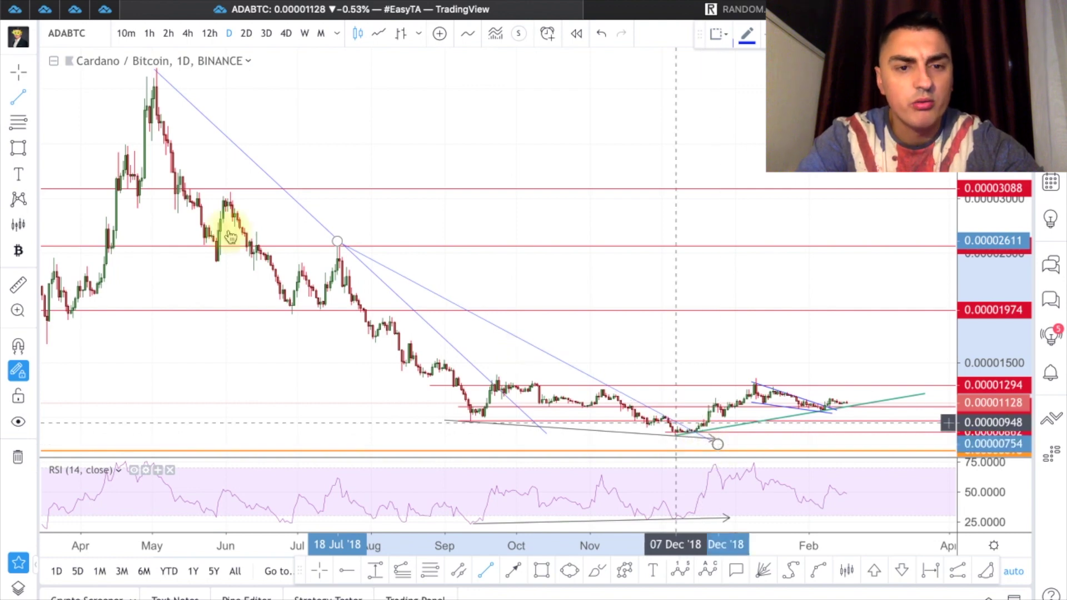
{"action": "left_click_drag", "start_coordinate": [340, 245], "coordinate": [866, 414]}
{"action": "scroll", "coordinate": [828, 334], "scroll_direction": "up", "scroll_amount": 5}
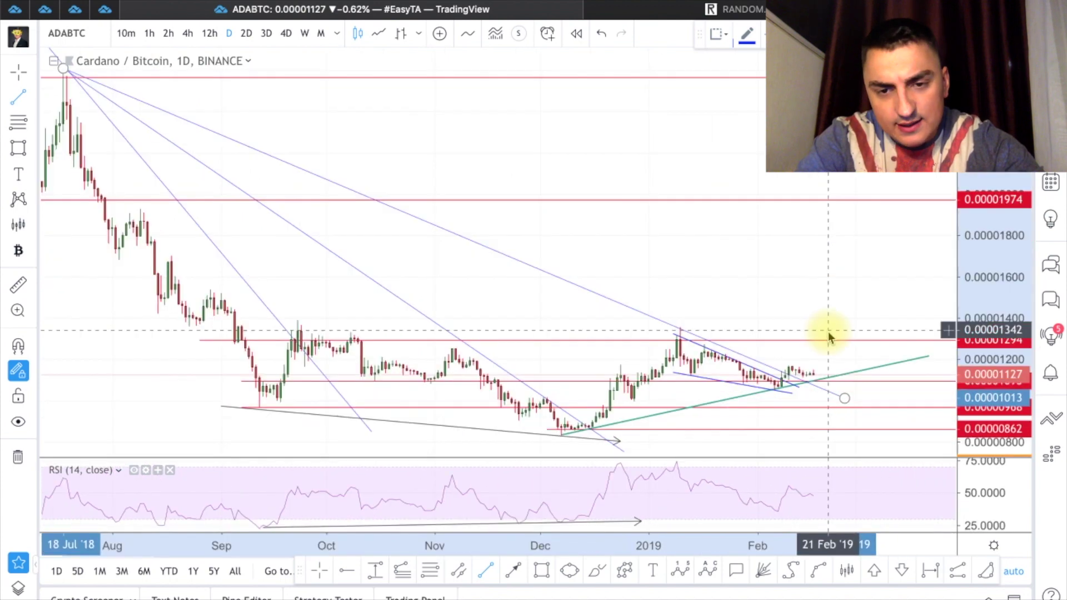
{"action": "left_click", "coordinate": [829, 336]}
{"action": "left_click", "coordinate": [774, 262]}
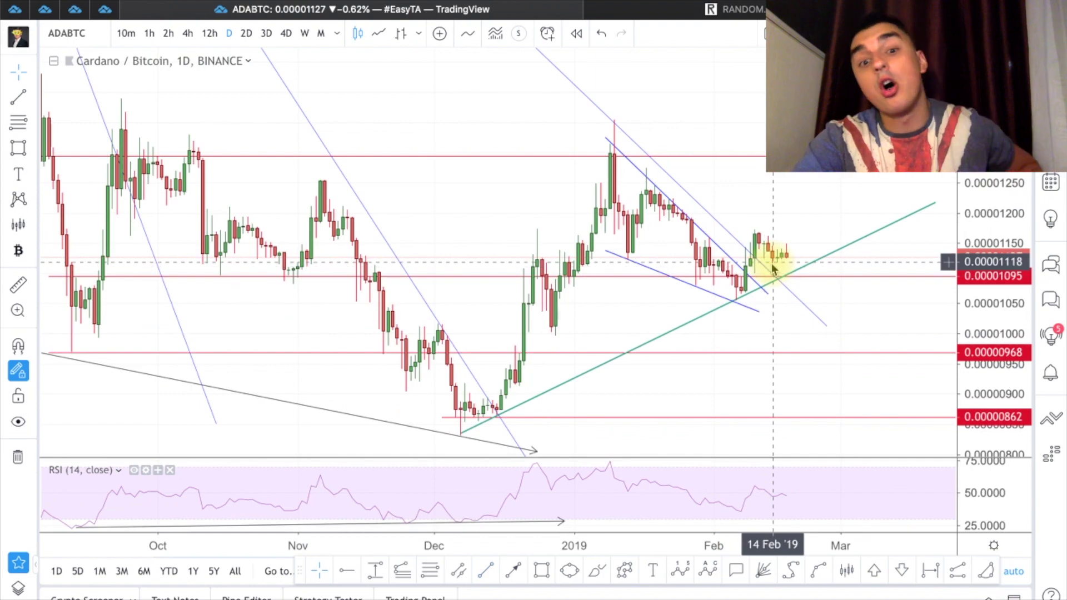
- Zoom the daily chart and pick the Rectangle tool
{"action": "scroll", "coordinate": [773, 269], "scroll_direction": "down", "scroll_amount": 4}
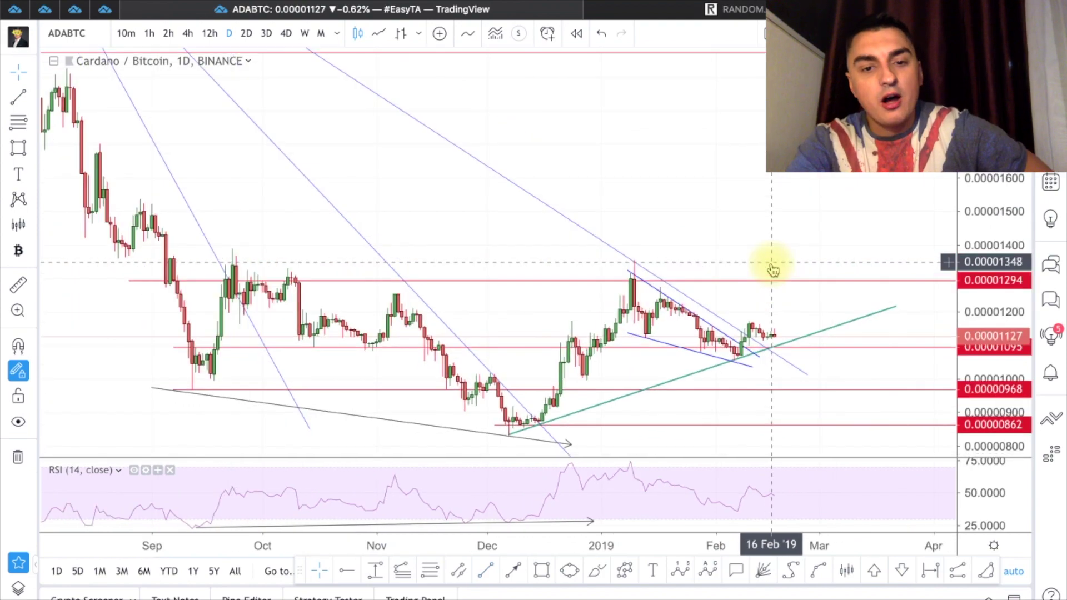
{"action": "scroll", "coordinate": [773, 269], "scroll_direction": "down", "scroll_amount": 3}
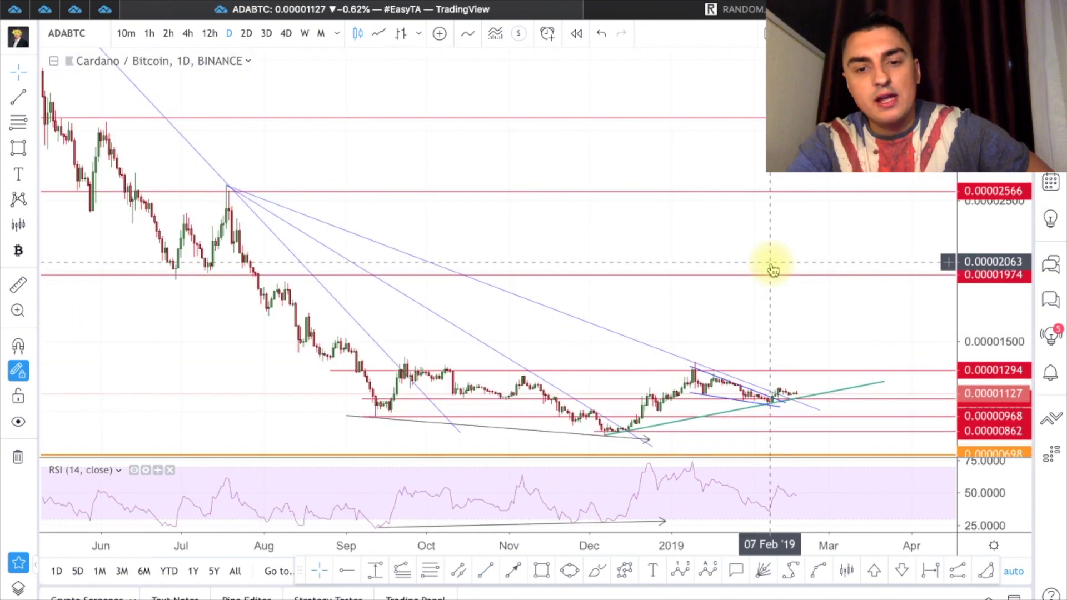
{"action": "scroll", "coordinate": [773, 270], "scroll_direction": "down", "scroll_amount": 3}
{"action": "scroll", "coordinate": [773, 270], "scroll_direction": "up", "scroll_amount": 5}
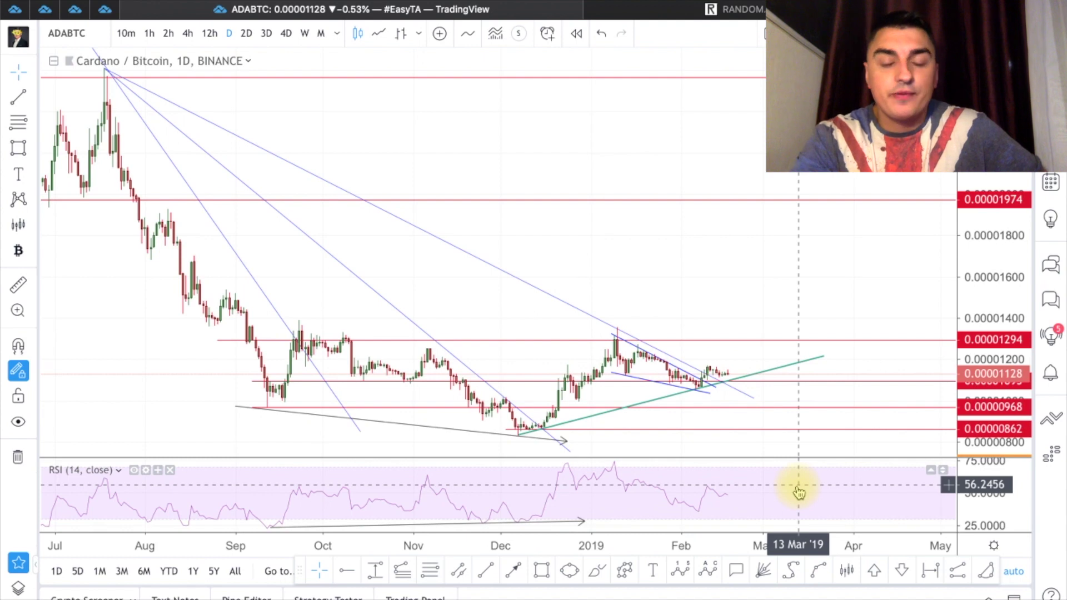
{"action": "left_click", "coordinate": [541, 570]}
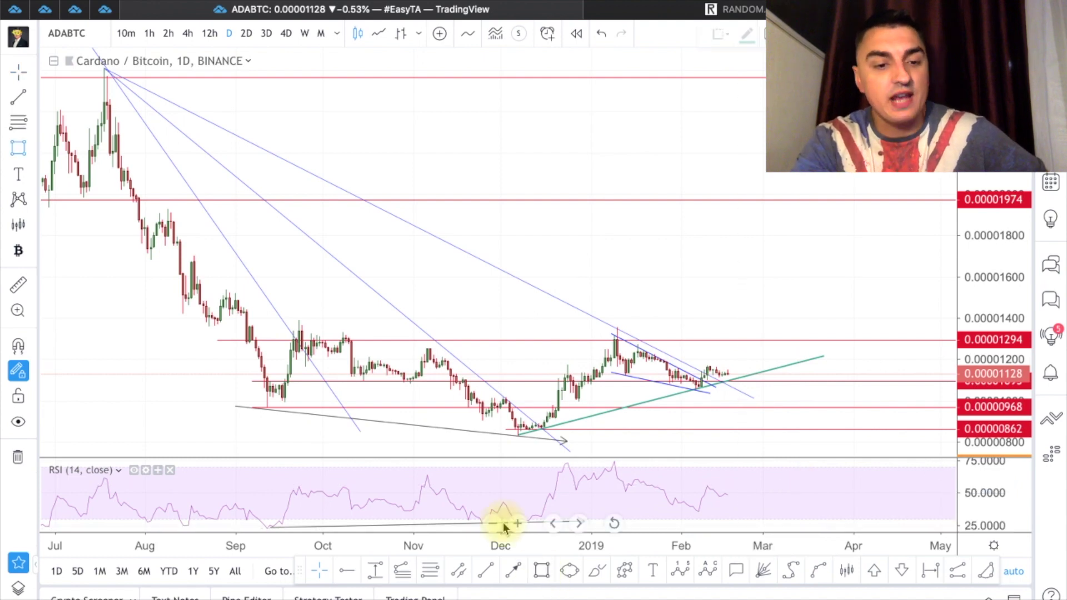
- Draw a teal resistance zone near 0.00001294 with an upward projection line into it
{"action": "left_click", "coordinate": [212, 346]}
{"action": "left_click", "coordinate": [853, 332]}
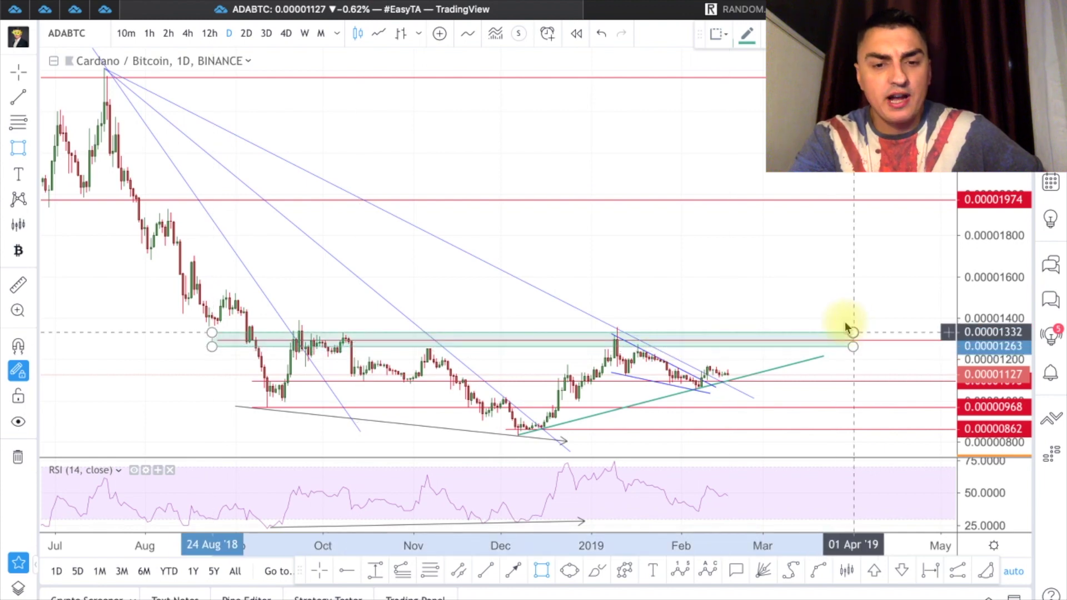
{"action": "left_click_drag", "start_coordinate": [847, 326], "coordinate": [826, 333]}
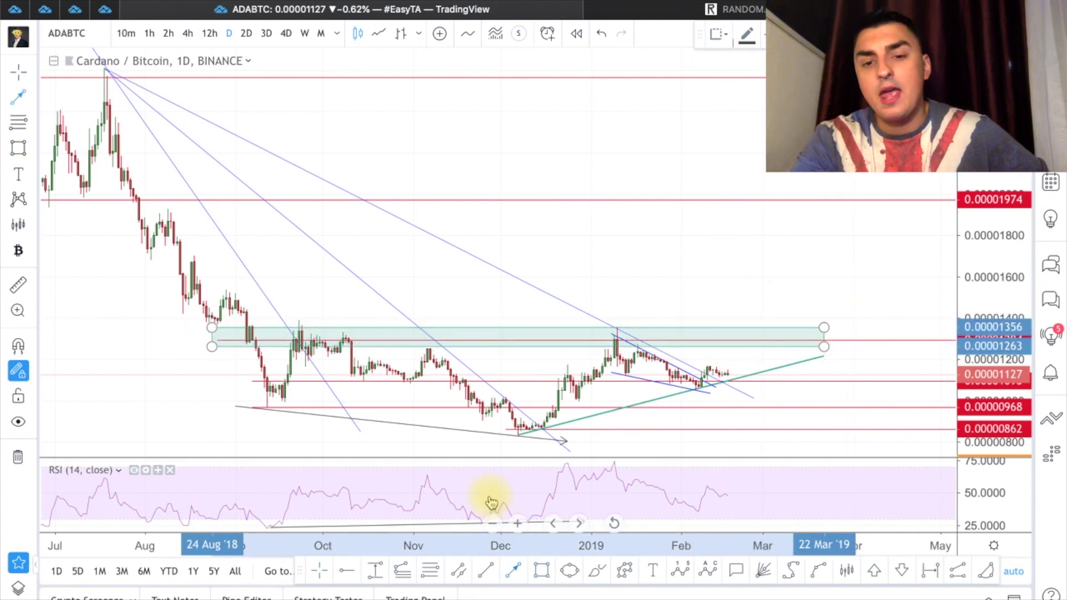
{"action": "left_click", "coordinate": [513, 570]}
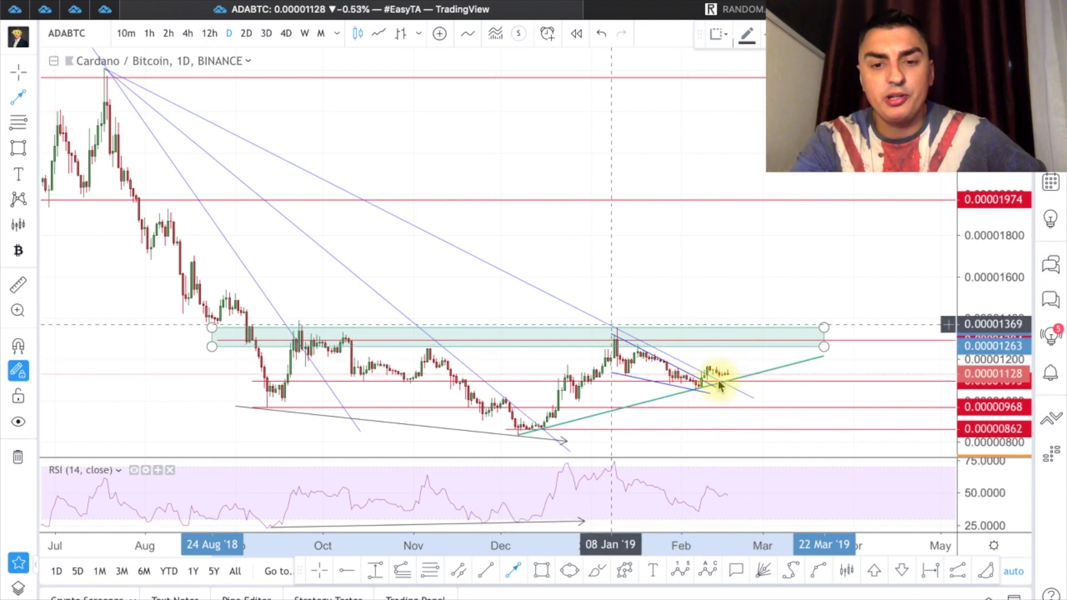
{"action": "left_click", "coordinate": [736, 370], "text": "shift"}
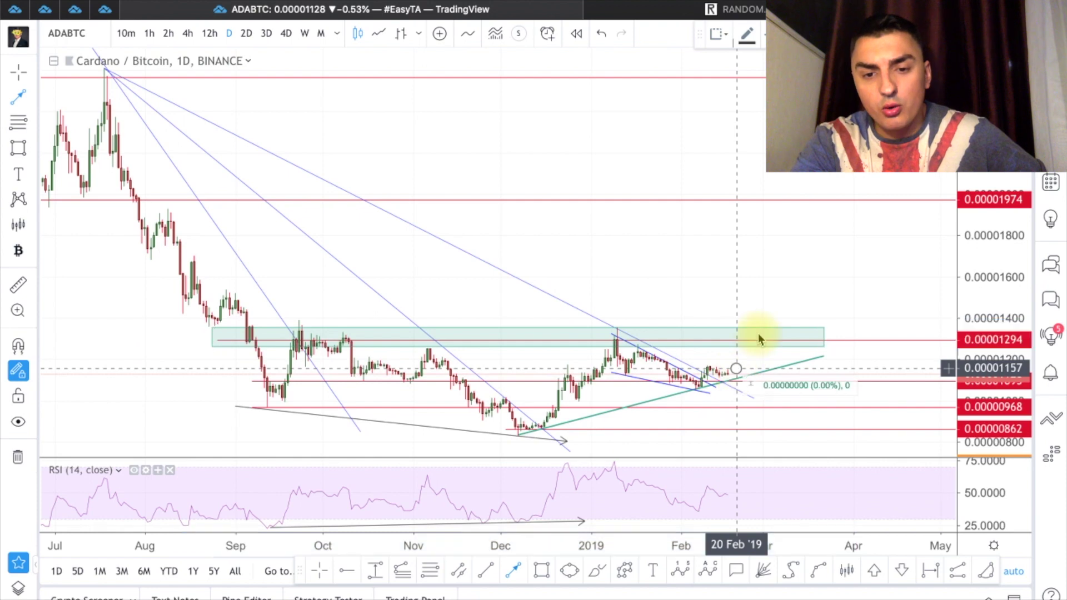
{"action": "left_click", "coordinate": [758, 337]}
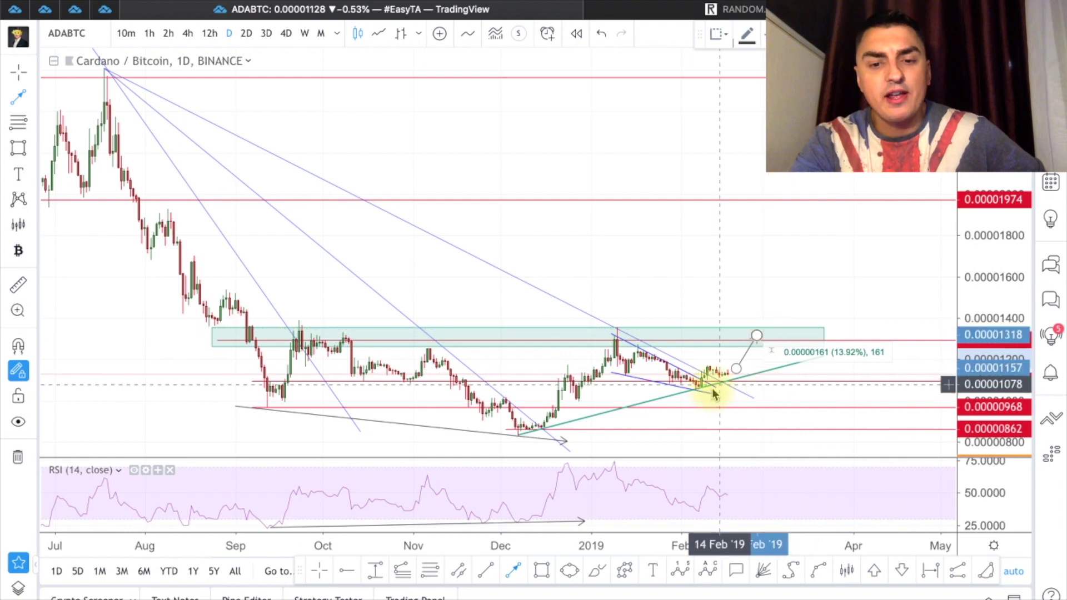
- Draw a support band along the February lows and apply the 'purr' template to turn it pink
{"action": "scroll", "coordinate": [698, 369], "scroll_direction": "up", "scroll_amount": 4}
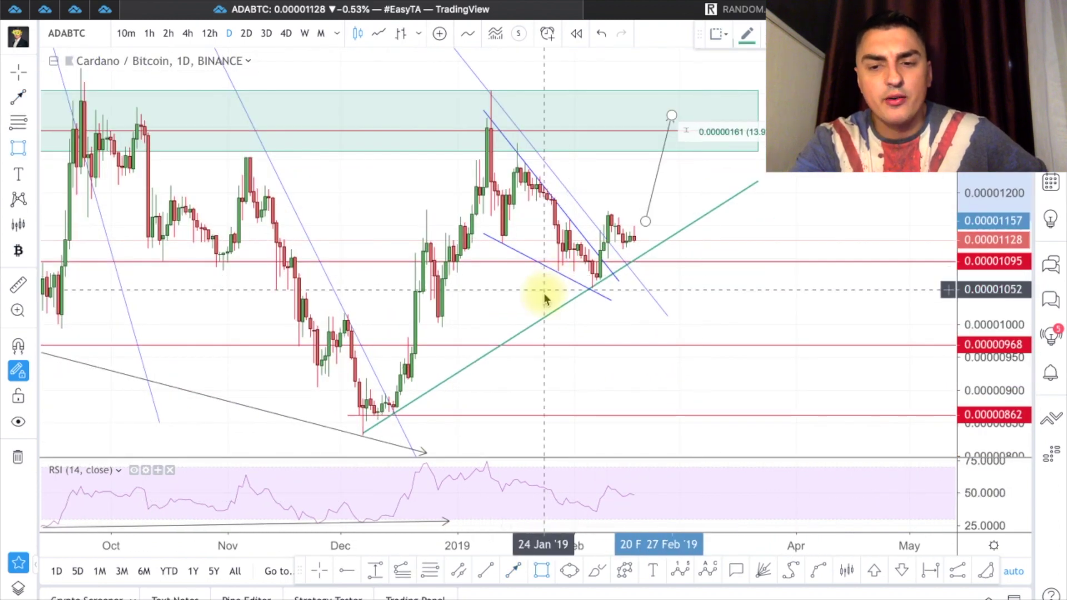
{"action": "left_click_drag", "start_coordinate": [543, 286], "coordinate": [904, 289]}
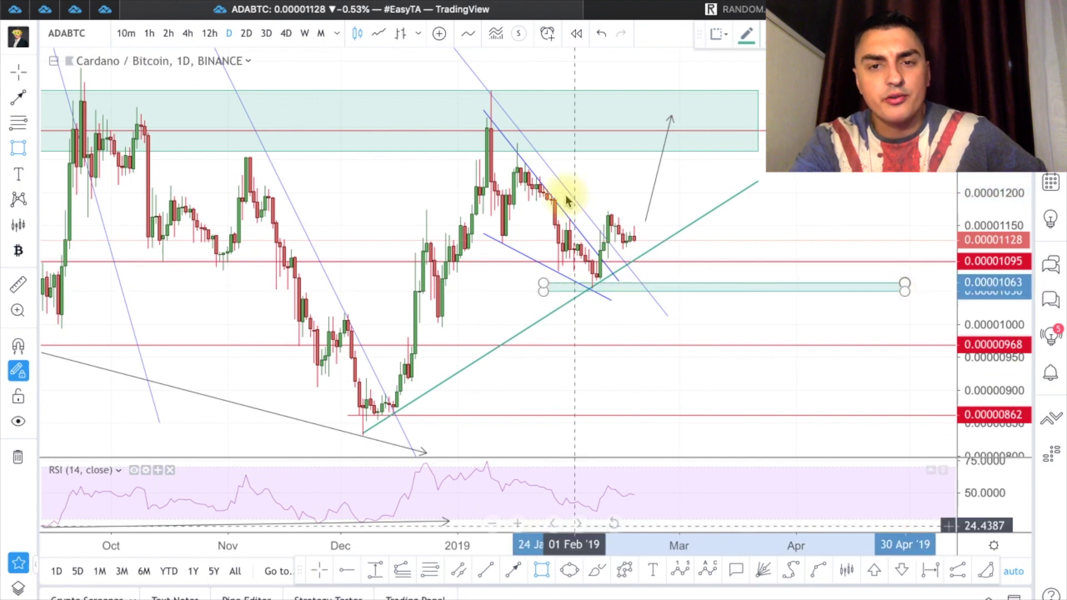
{"action": "left_click", "coordinate": [717, 34]}
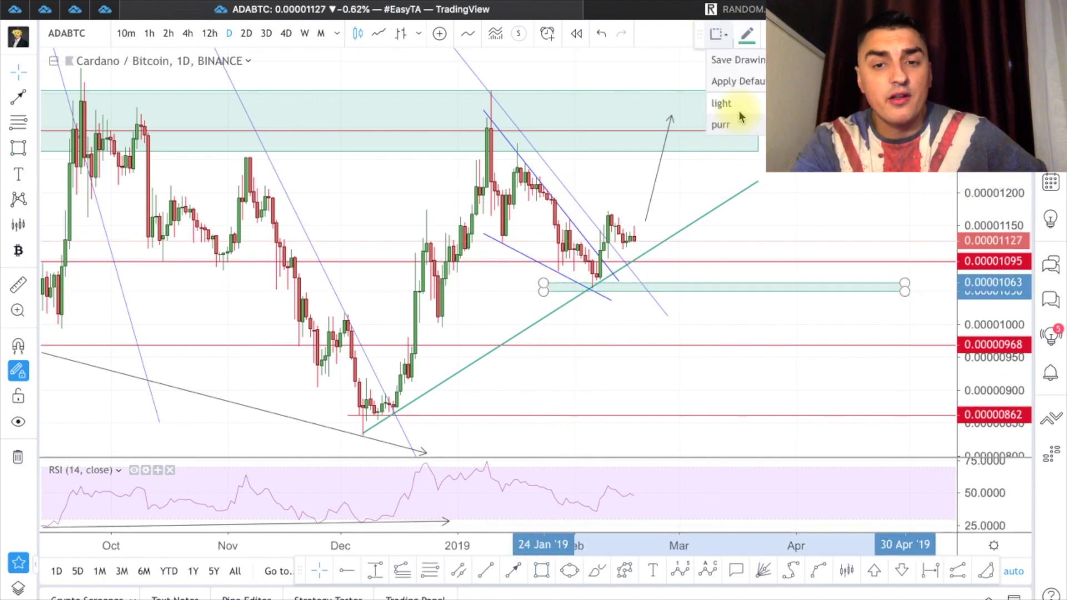
{"action": "left_click", "coordinate": [739, 126]}
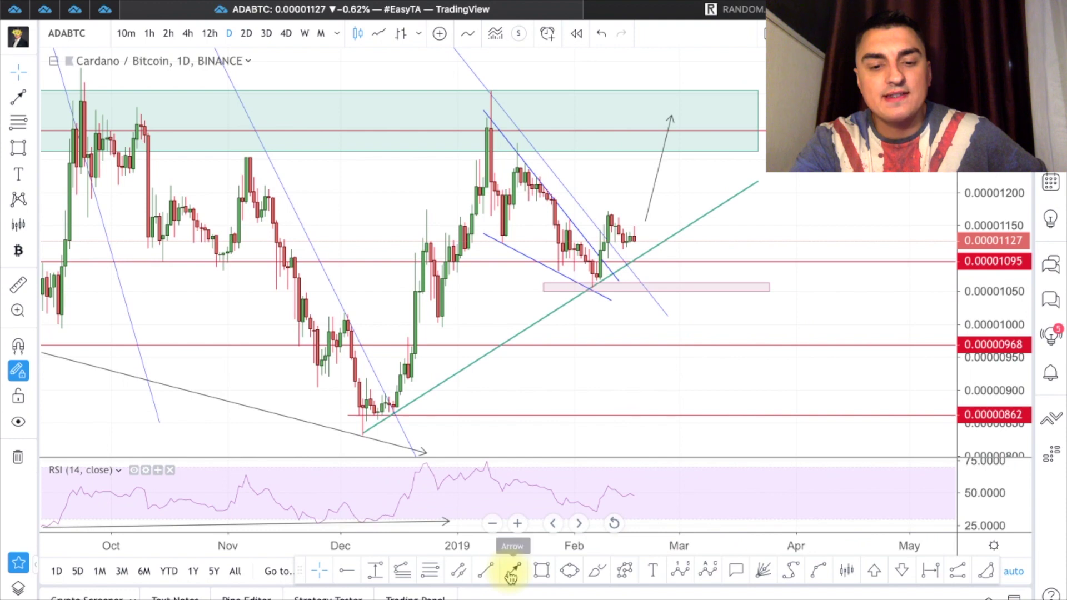
{"action": "left_click", "coordinate": [597, 570]}
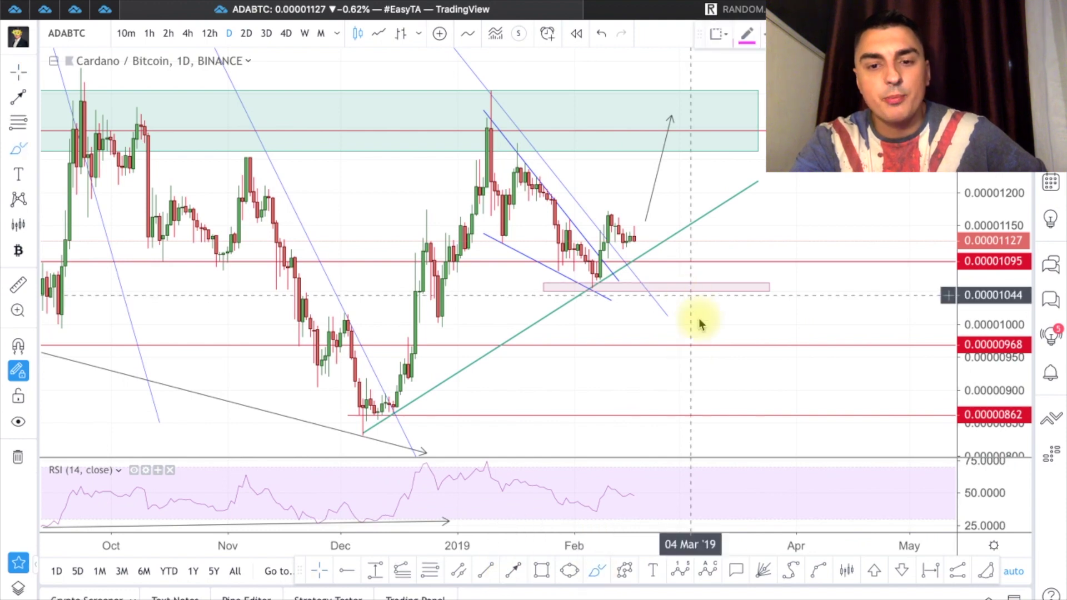
- Sketch three pink freehand dip-and-recovery curves at successively lower levels beneath the support band
{"action": "mouse_move", "coordinate": [691, 300]}
{"action": "left_mouse_down"}
{"action": "mouse_move", "coordinate": [712, 338]}
{"action": "mouse_move", "coordinate": [773, 335]}
{"action": "mouse_move", "coordinate": [807, 311]}
{"action": "left_mouse_up"}
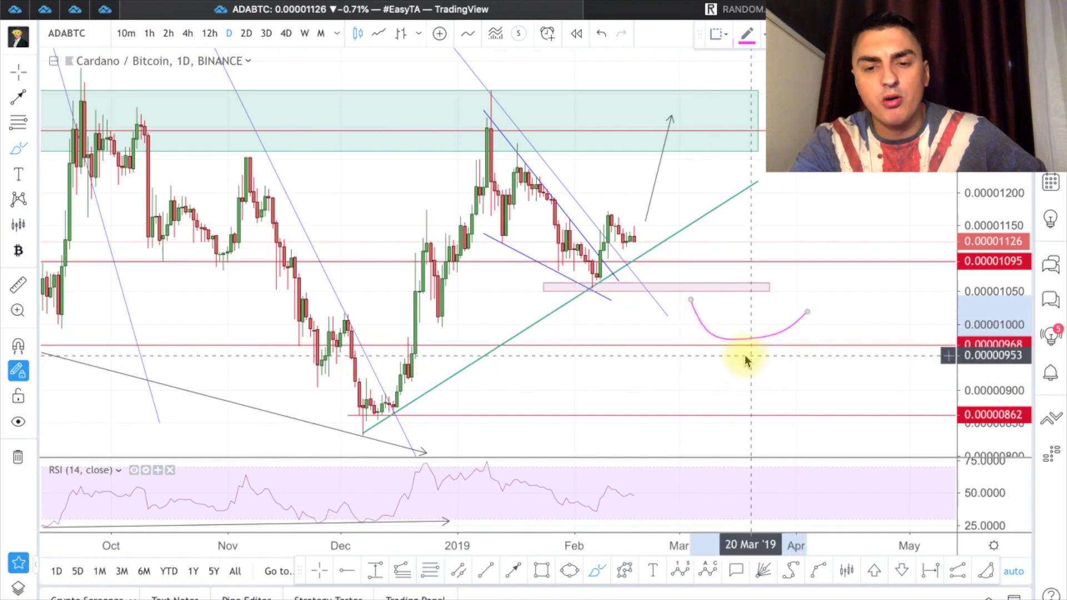
{"action": "mouse_move", "coordinate": [745, 356]}
{"action": "left_mouse_down"}
{"action": "mouse_move", "coordinate": [798, 408]}
{"action": "mouse_move", "coordinate": [871, 364]}
{"action": "left_mouse_up"}
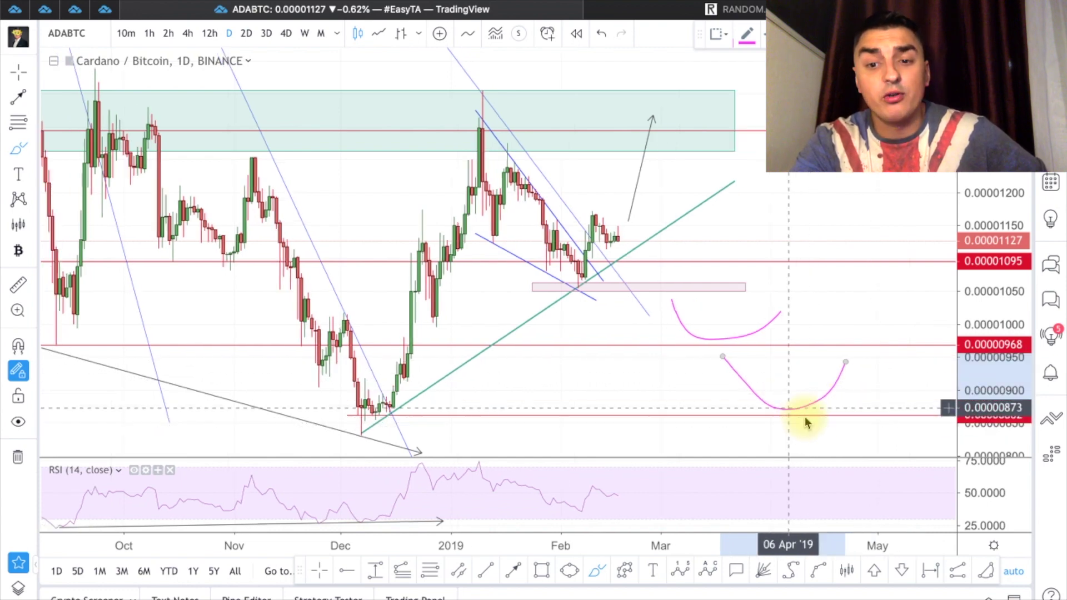
{"action": "scroll", "coordinate": [997, 389], "scroll_direction": "down", "scroll_amount": 2}
{"action": "scroll", "coordinate": [997, 389], "scroll_direction": "down", "scroll_amount": 2}
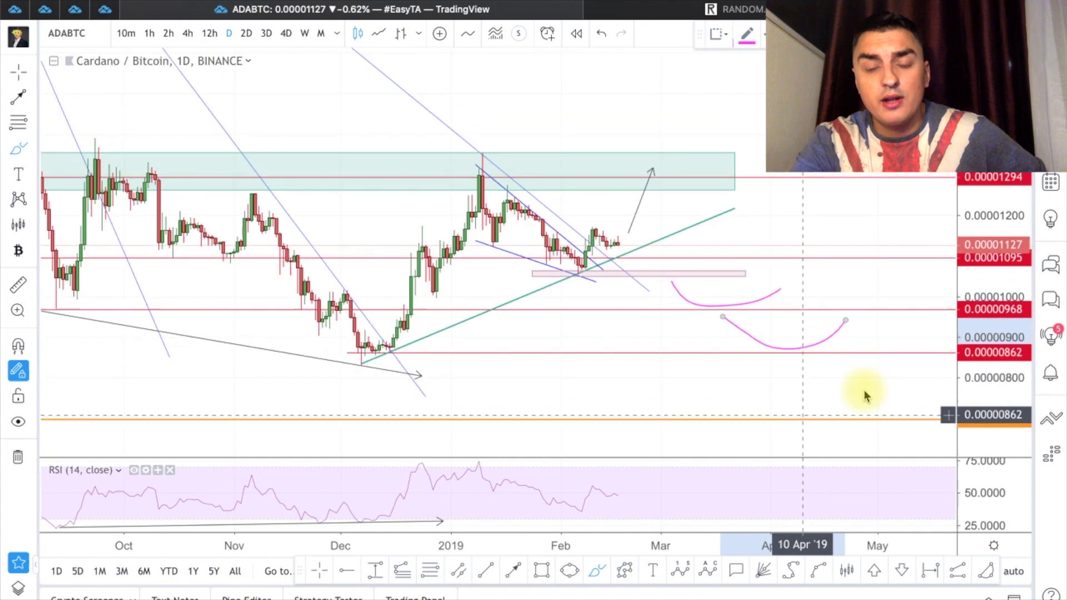
{"action": "scroll", "coordinate": [842, 397], "scroll_direction": "right", "scroll_amount": 2}
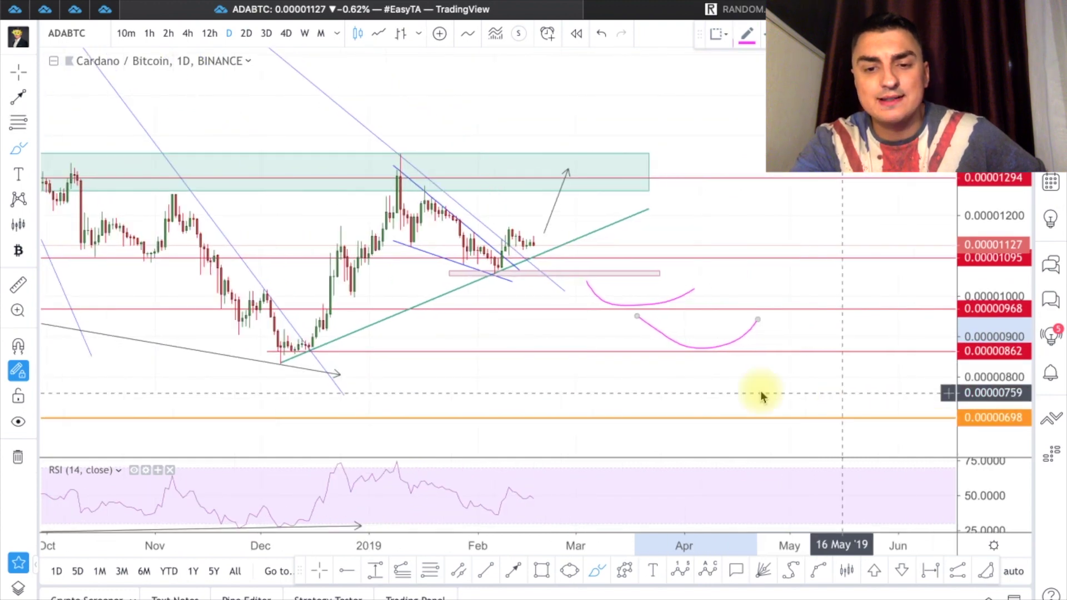
{"action": "mouse_move", "coordinate": [756, 377]}
{"action": "left_mouse_down"}
{"action": "mouse_move", "coordinate": [812, 413]}
{"action": "mouse_move", "coordinate": [828, 410]}
{"action": "left_mouse_up"}
{"action": "left_click_drag", "start_coordinate": [889, 387], "coordinate": [904, 355]}
{"action": "left_click", "coordinate": [737, 208]}
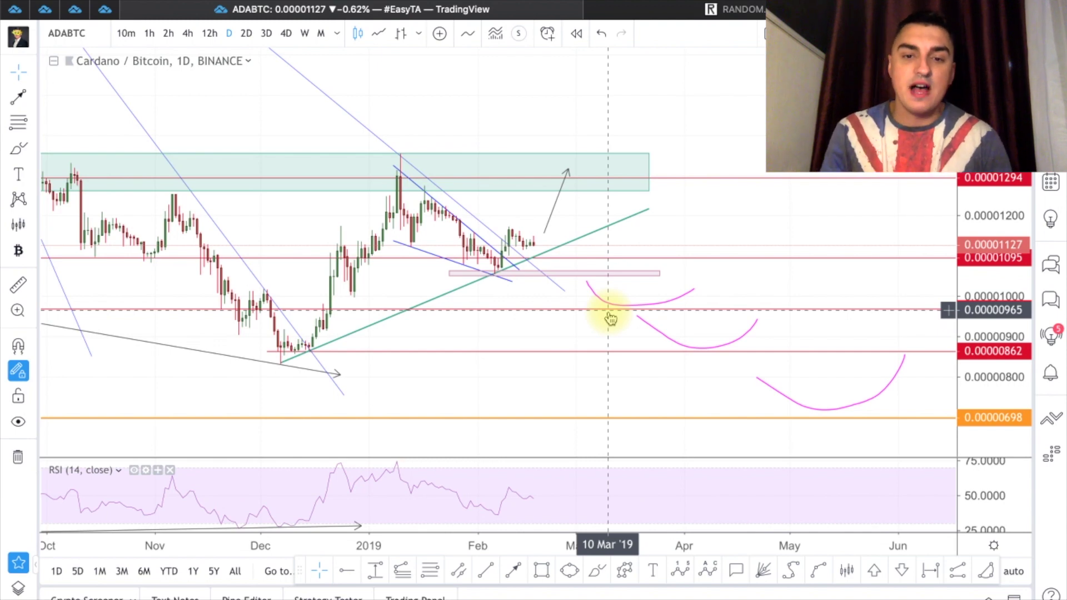
{"action": "scroll", "coordinate": [610, 317], "scroll_direction": "left", "scroll_amount": 5}
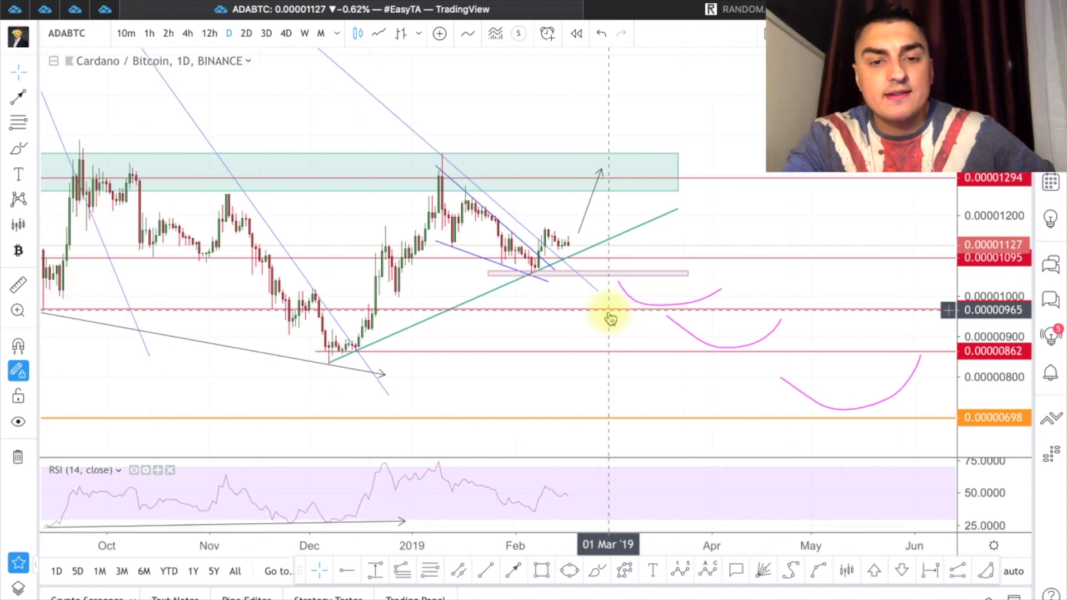
- Draw a trend line pulling back from the arrow tip into the teal zone, around 0.00001245
{"action": "scroll", "coordinate": [631, 194], "scroll_direction": "left", "scroll_amount": 3}
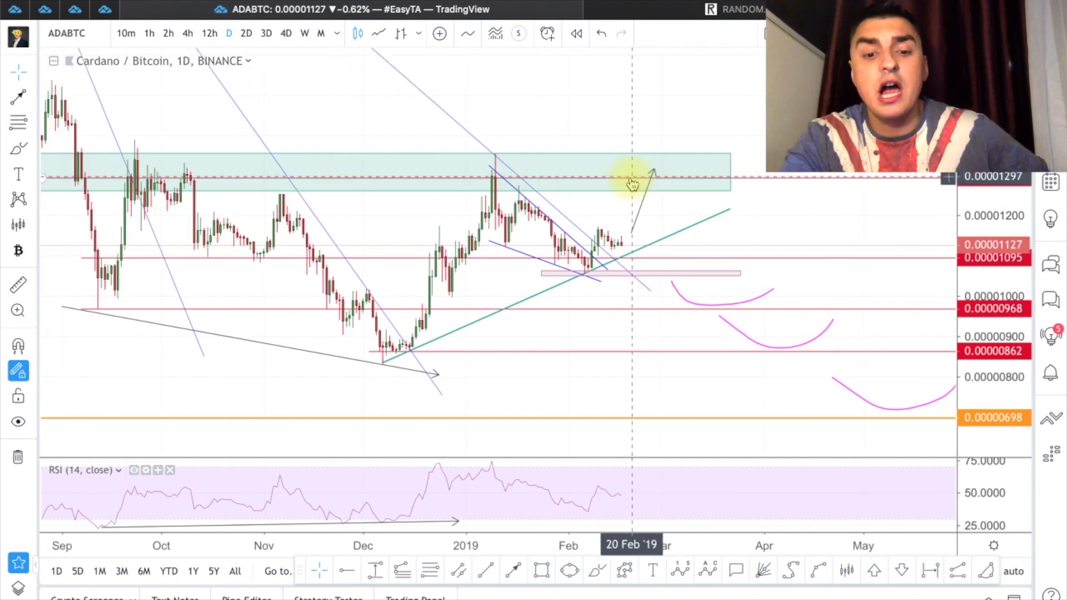
{"action": "left_click", "coordinate": [517, 575]}
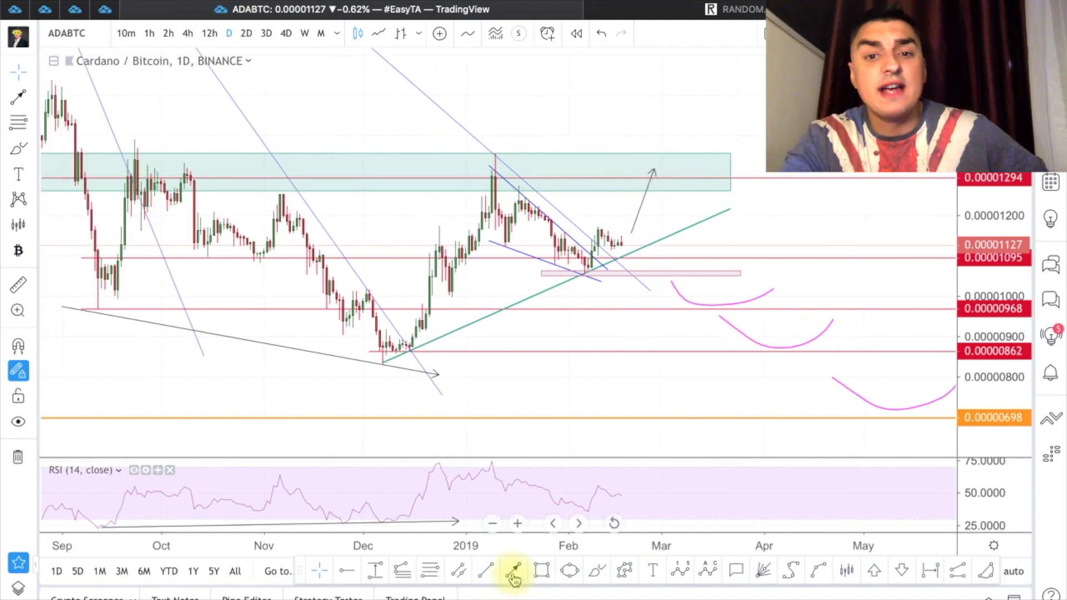
{"action": "left_click", "coordinate": [660, 155]}
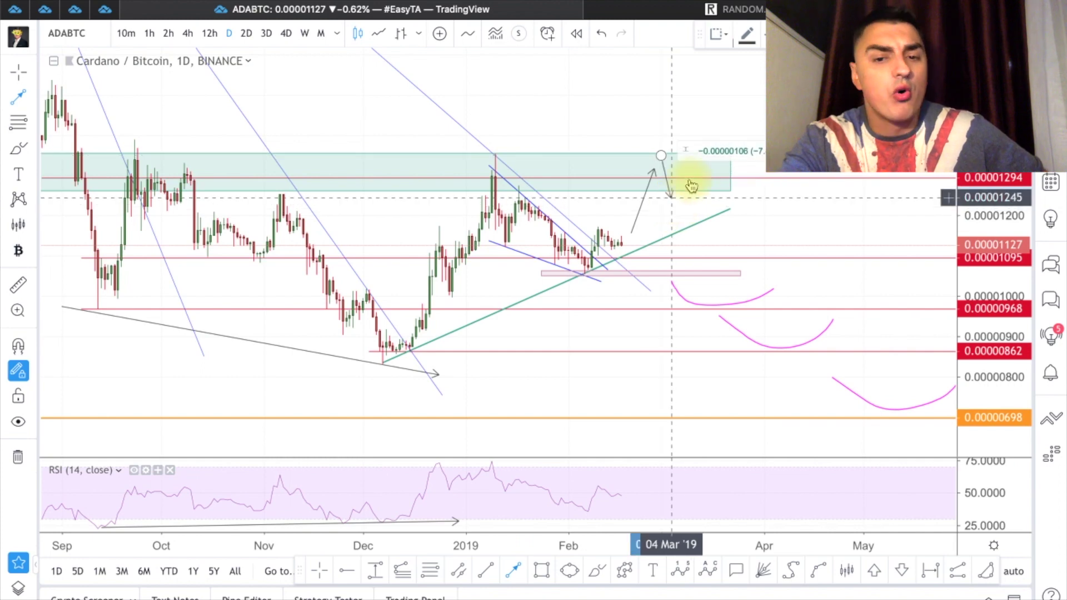
{"action": "left_click", "coordinate": [671, 197]}
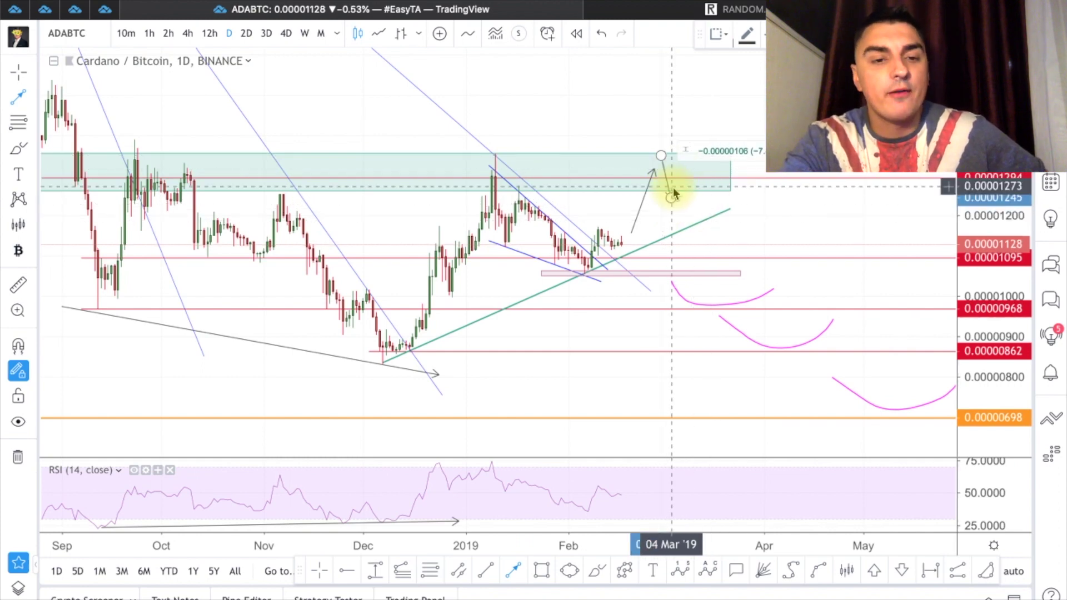
- Draw a rising path from the pullback to a point well above the resistance zone
{"action": "scroll", "coordinate": [310, 226], "scroll_direction": "left", "scroll_amount": 3}
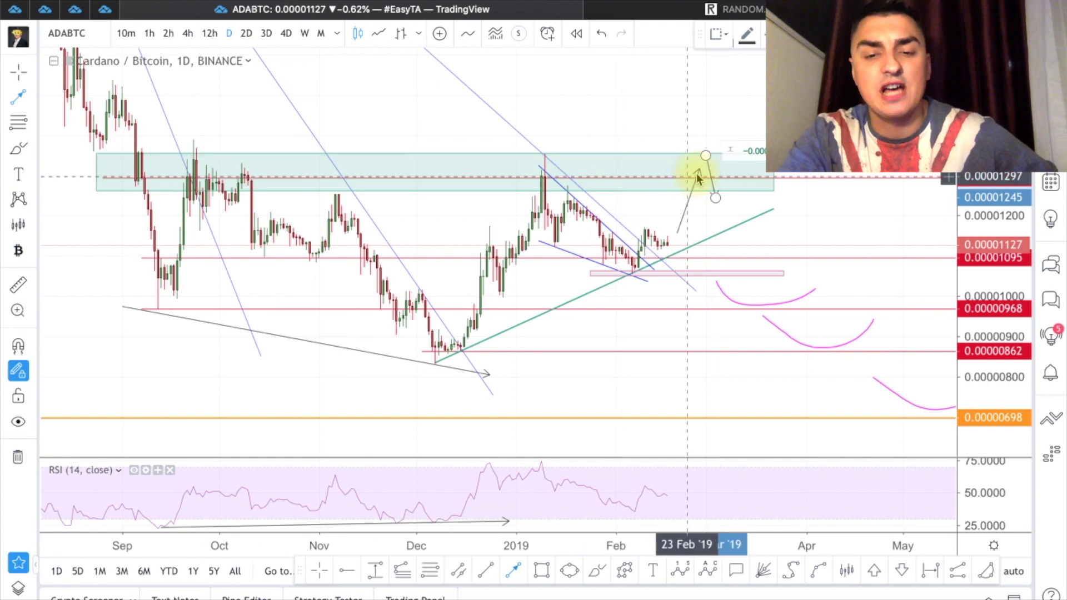
{"action": "left_click", "coordinate": [726, 199]}
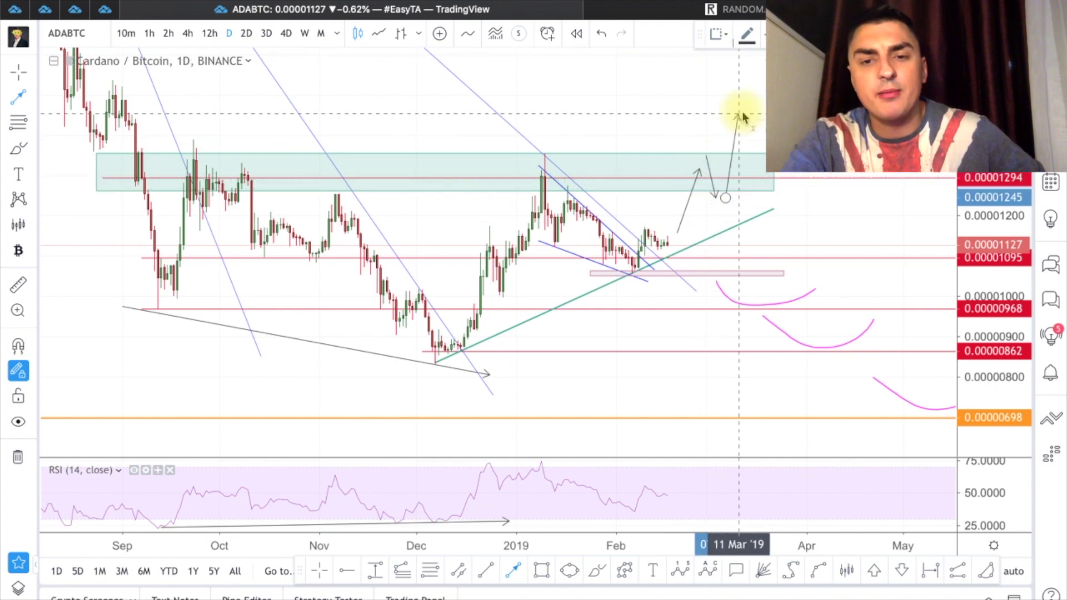
{"action": "double_click", "coordinate": [748, 80]}
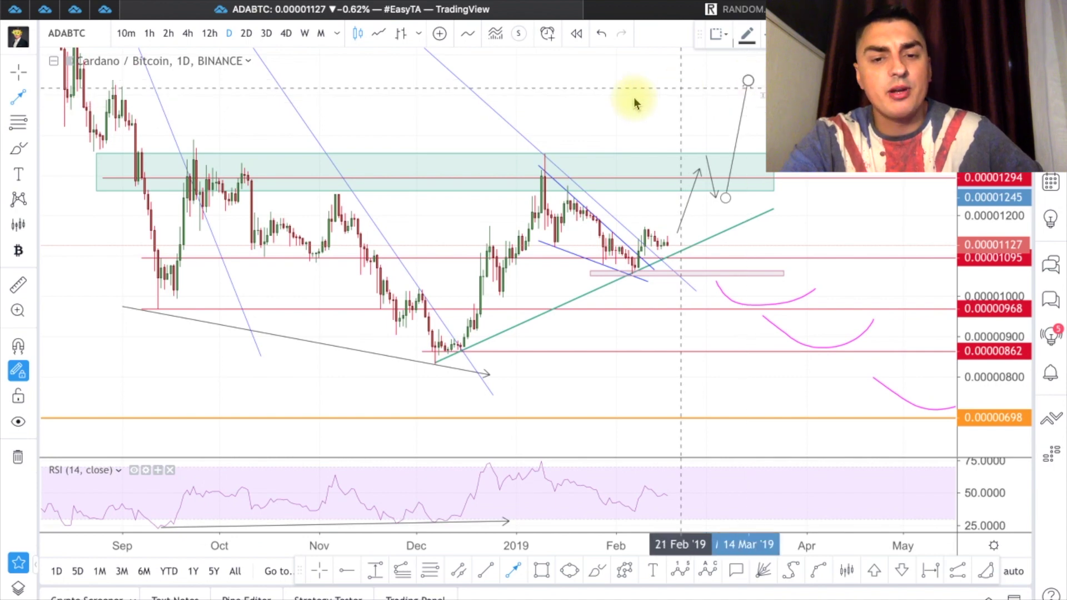
- Squeeze the price scale to show a wider price range and pick the Horizontal Line tool
{"action": "scroll", "coordinate": [833, 222], "scroll_direction": "down", "scroll_amount": 5}
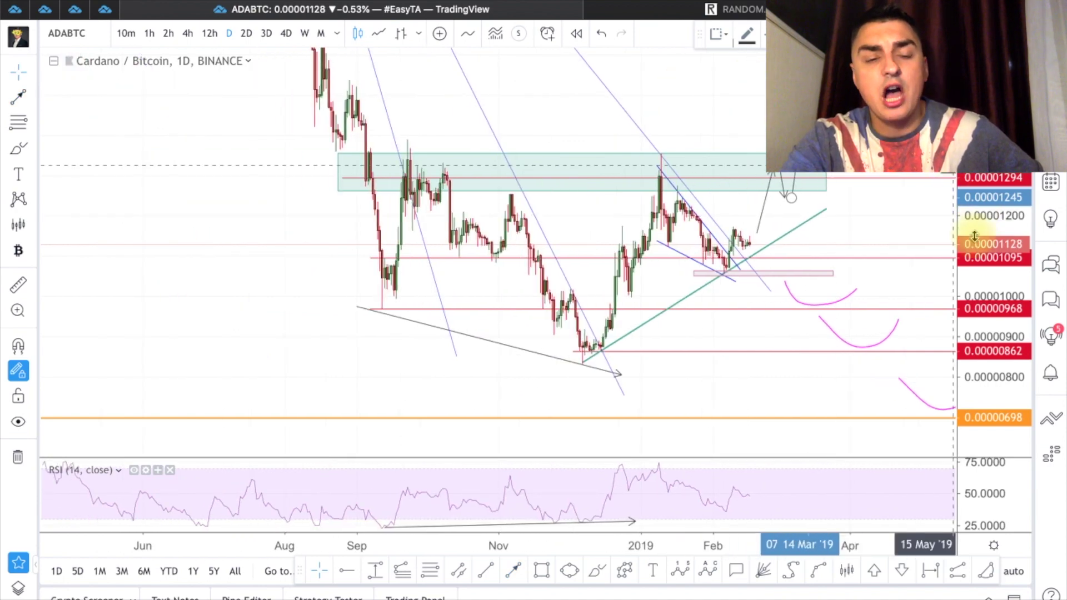
{"action": "left_click_drag", "start_coordinate": [973, 300], "coordinate": [972, 353]}
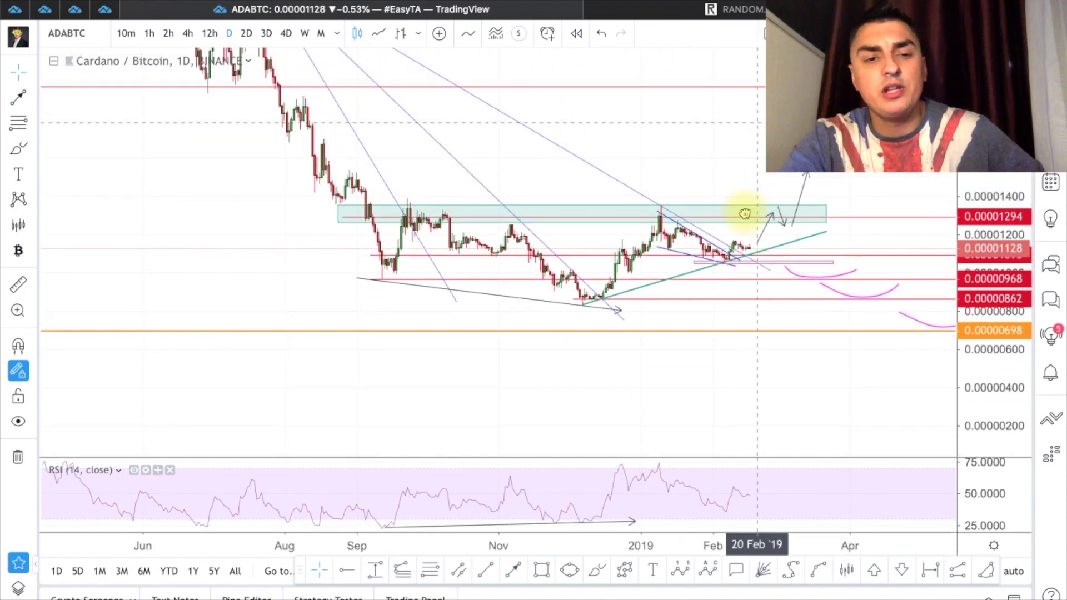
{"action": "left_click_drag", "start_coordinate": [746, 210], "coordinate": [732, 291]}
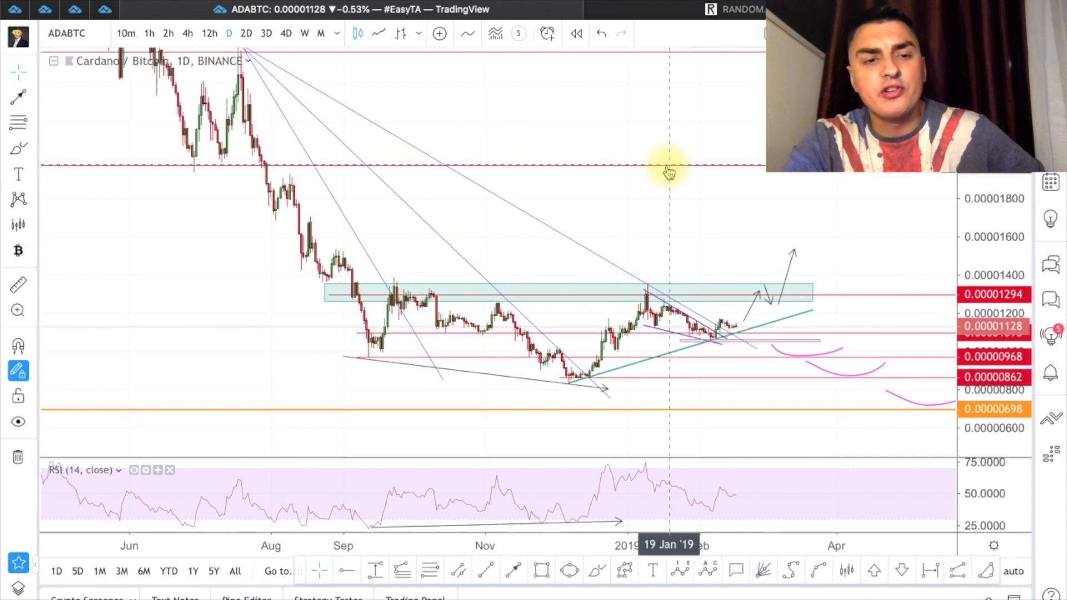
{"action": "scroll", "coordinate": [669, 172], "scroll_direction": "down", "scroll_amount": 3}
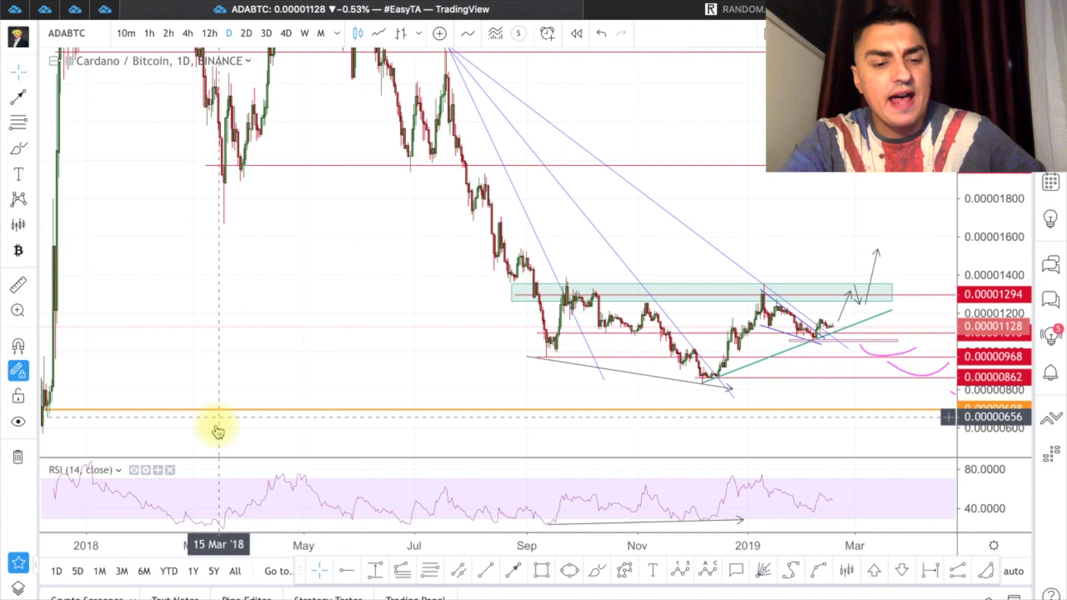
{"action": "left_click", "coordinate": [349, 572]}
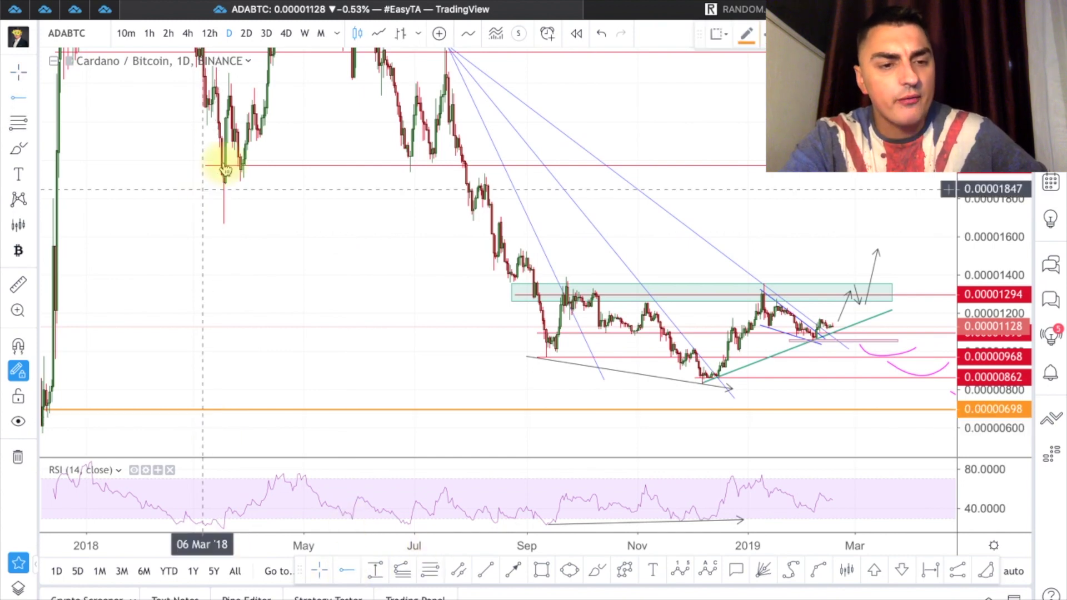
- Place a horizontal line at 0.00001666 and make it blue
{"action": "left_click", "coordinate": [213, 224]}
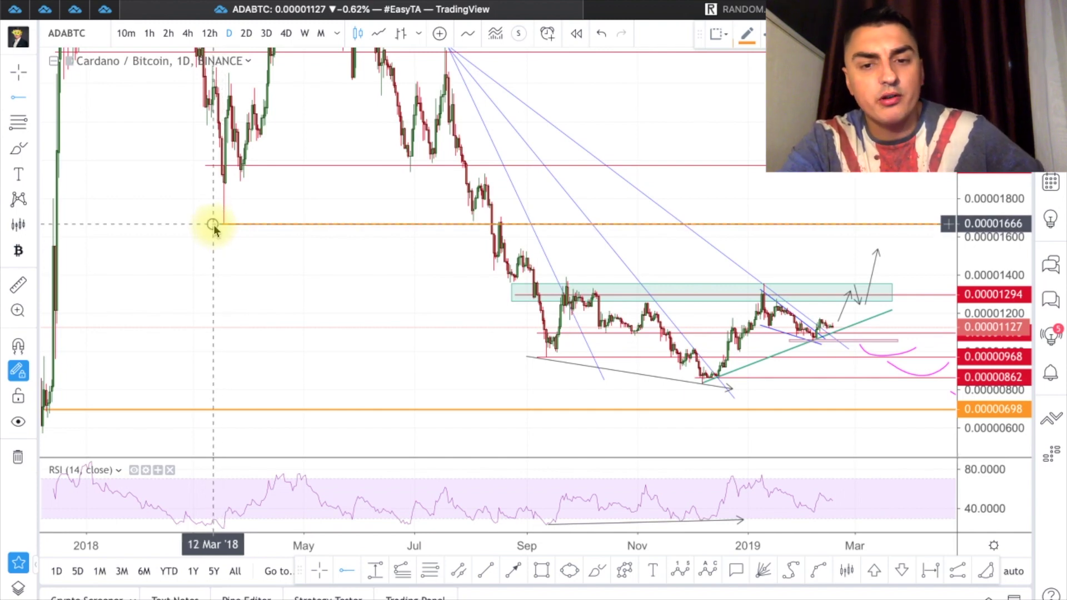
{"action": "left_click", "coordinate": [747, 34]}
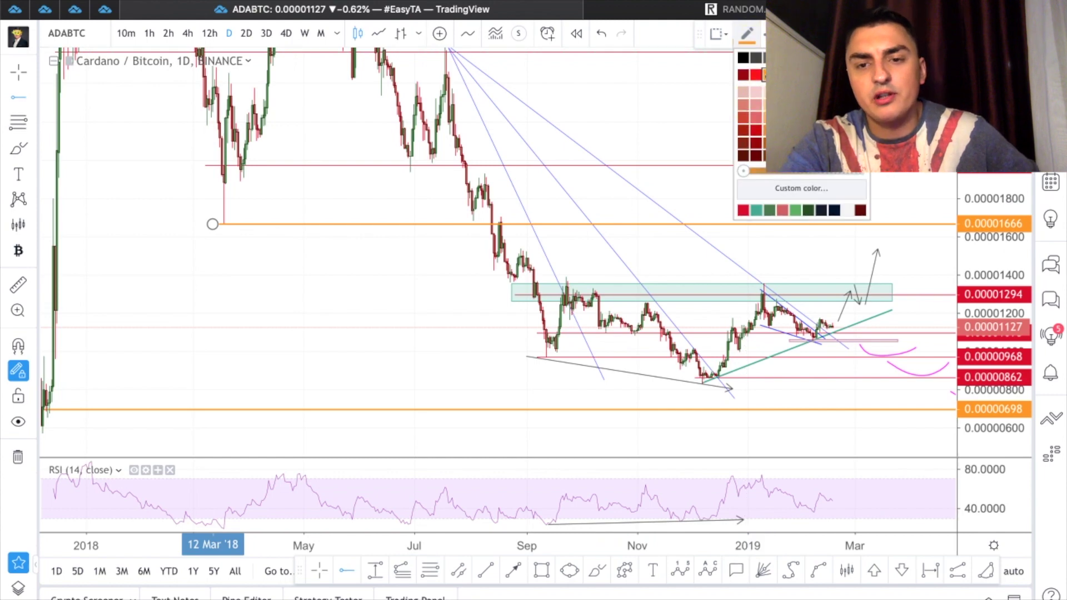
{"action": "left_click", "coordinate": [832, 214]}
- Measure the percent gain from the current price up to the blue target line
{"action": "scroll", "coordinate": [809, 222], "scroll_direction": "right", "scroll_amount": 3}
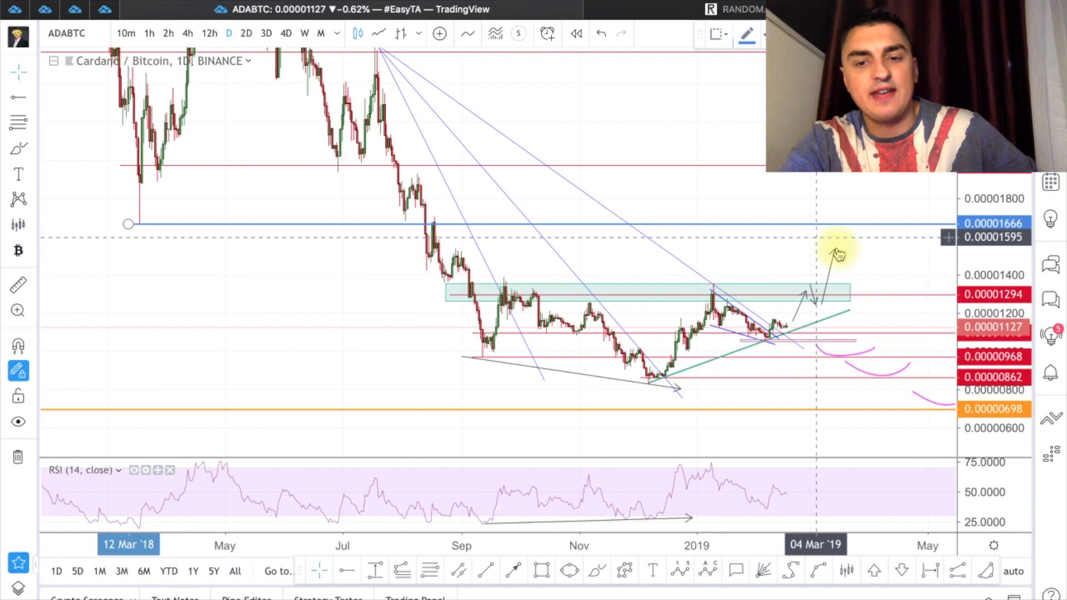
{"action": "left_click_drag", "start_coordinate": [834, 250], "coordinate": [833, 250]}
{"action": "left_click_drag", "start_coordinate": [834, 250], "coordinate": [839, 222]}
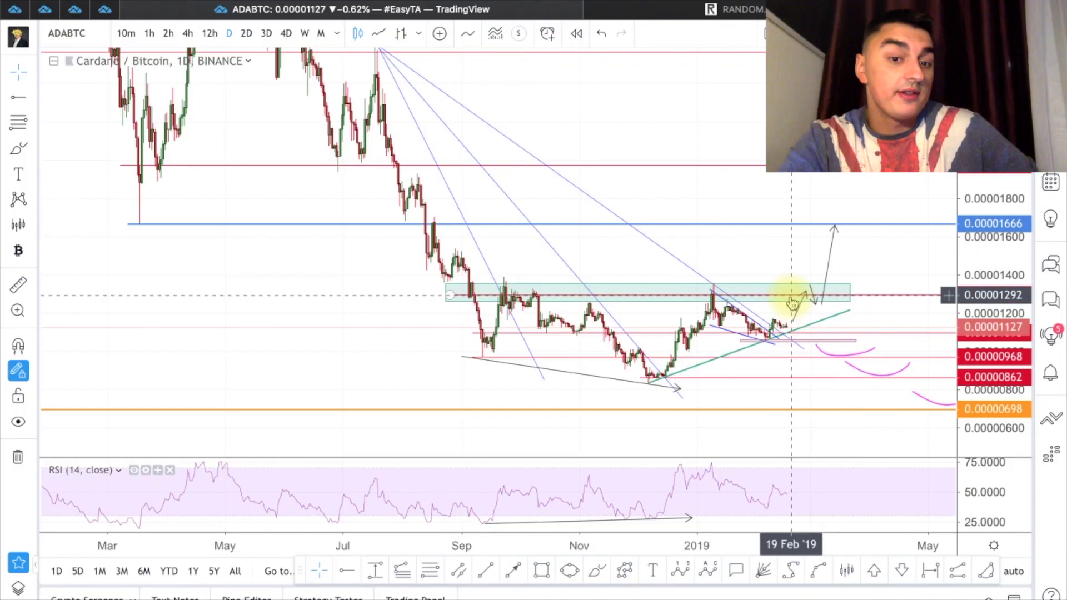
{"action": "scroll", "coordinate": [792, 303], "scroll_direction": "right", "scroll_amount": 5}
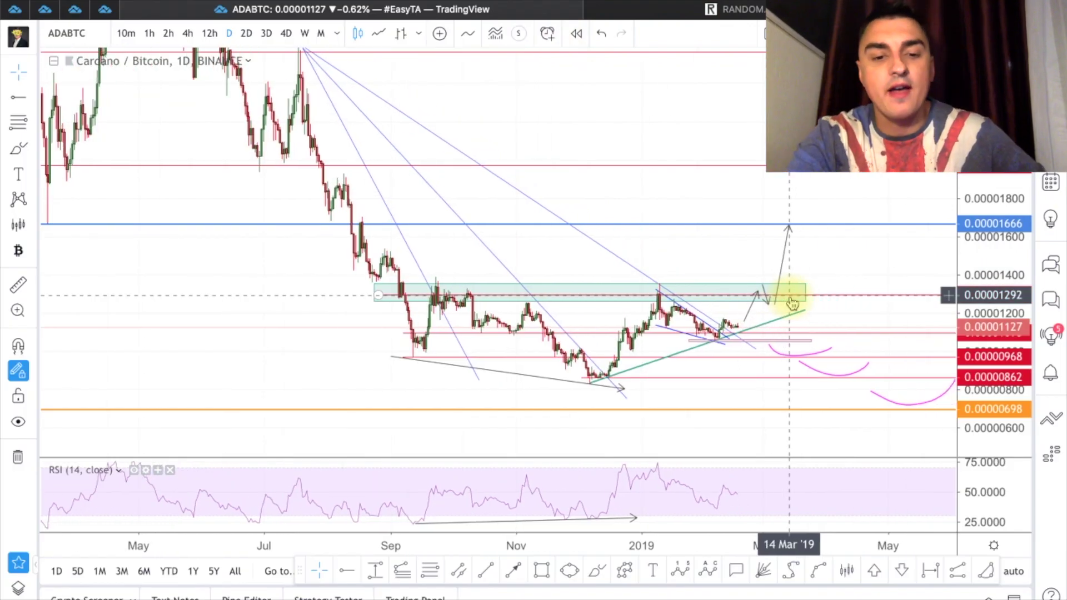
{"action": "scroll", "coordinate": [792, 303], "scroll_direction": "right", "scroll_amount": 2}
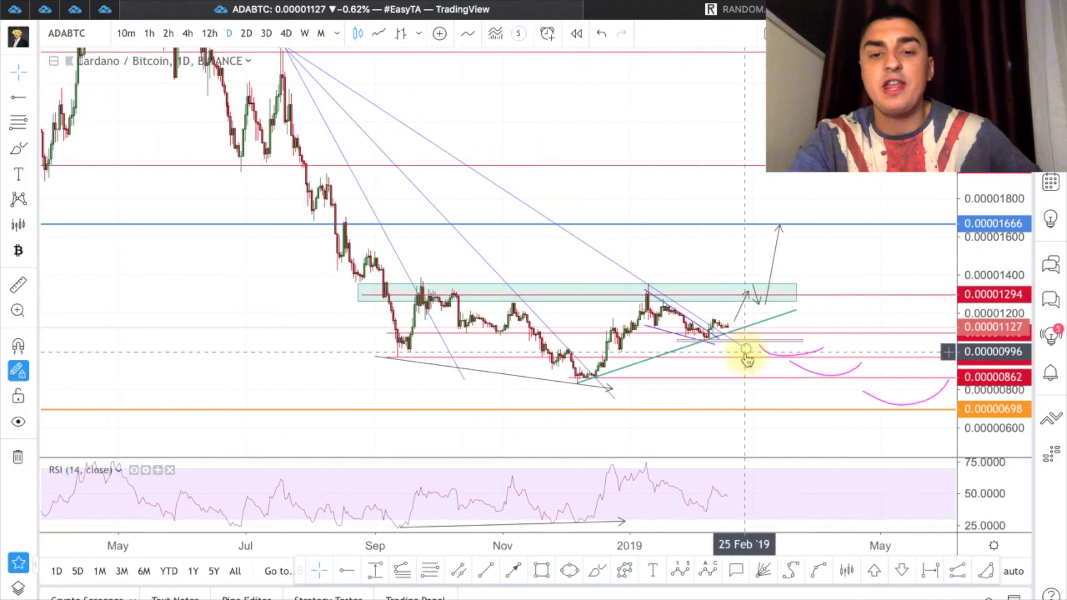
{"action": "left_click", "coordinate": [266, 33]}
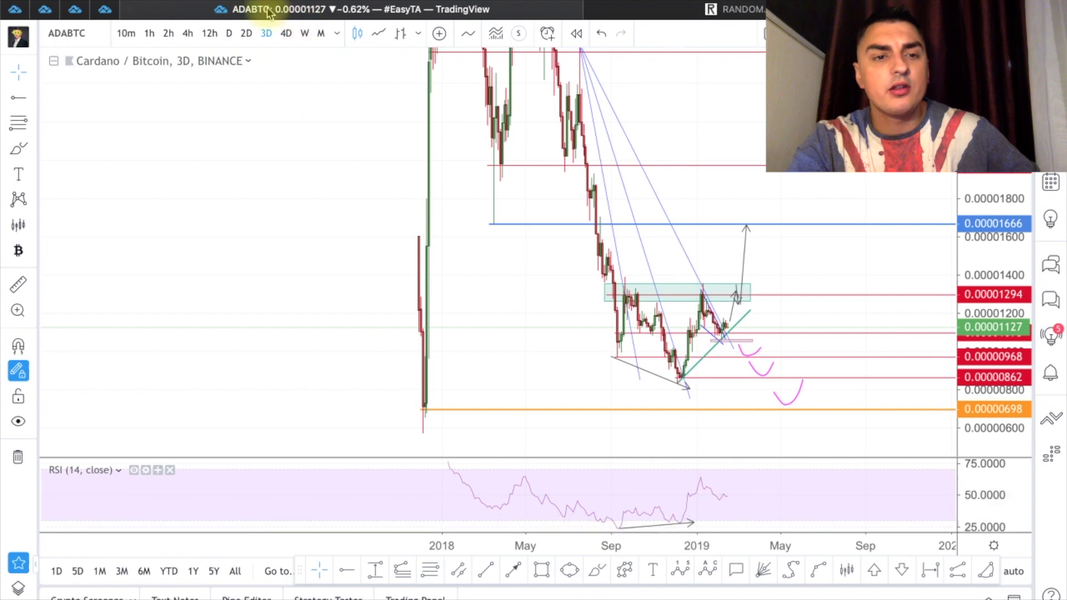
{"action": "left_click", "coordinate": [228, 34]}
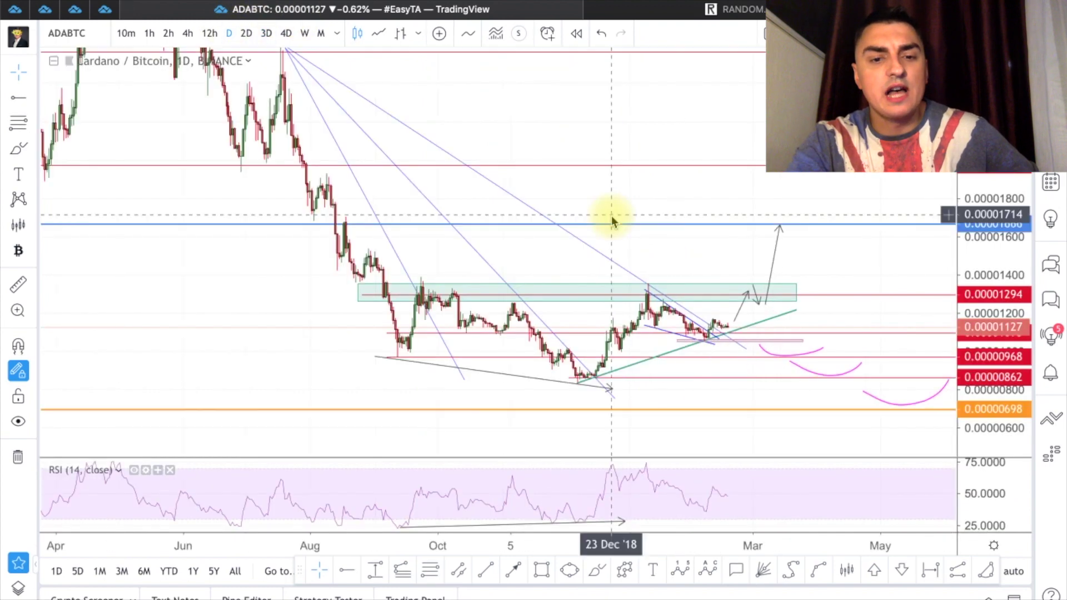
{"action": "scroll", "coordinate": [611, 219], "scroll_direction": "down", "scroll_amount": 3}
{"action": "scroll", "coordinate": [629, 239], "scroll_direction": "down", "scroll_amount": 2}
{"action": "scroll", "coordinate": [747, 364], "scroll_direction": "up", "scroll_amount": 3}
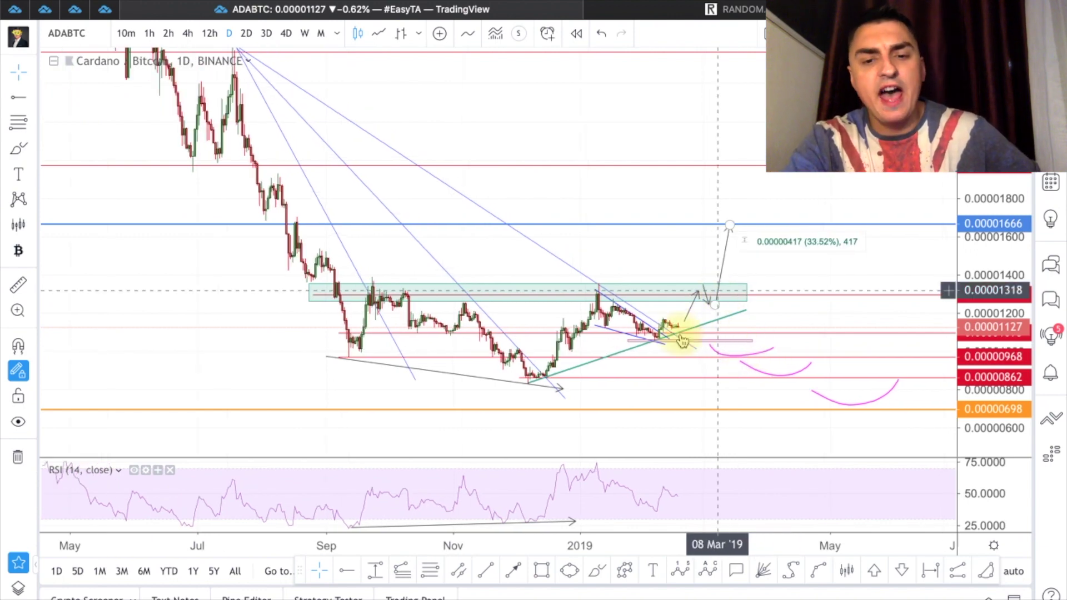
{"action": "scroll", "coordinate": [678, 333], "scroll_direction": "up", "scroll_amount": 2}
{"action": "scroll", "coordinate": [674, 349], "scroll_direction": "up", "scroll_amount": 3}
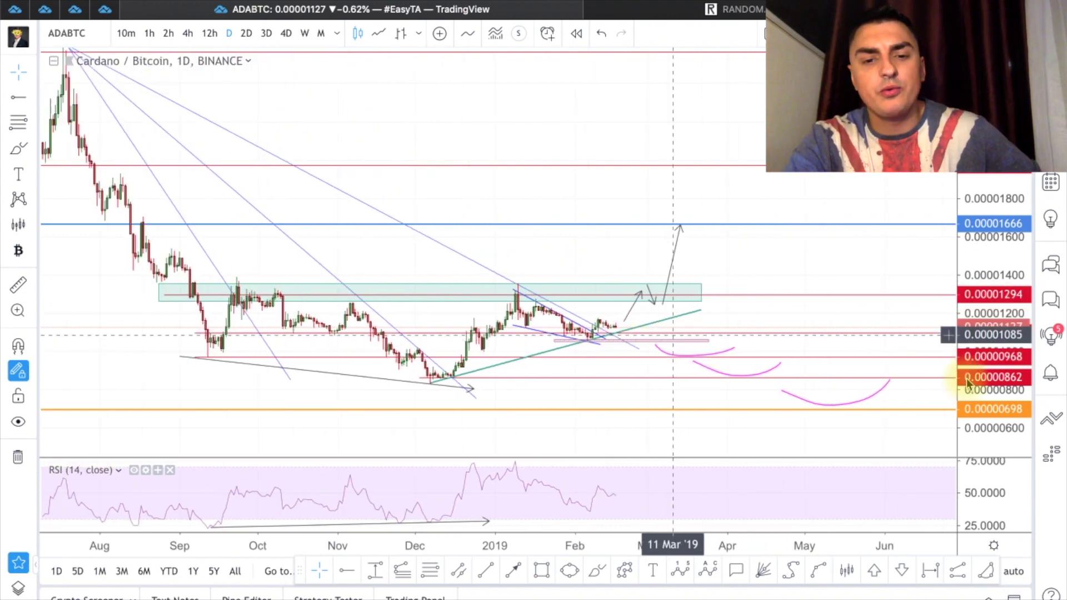
{"action": "left_click_drag", "start_coordinate": [608, 369], "coordinate": [611, 408]}
{"action": "scroll", "coordinate": [564, 281], "scroll_direction": "up", "scroll_amount": 2}
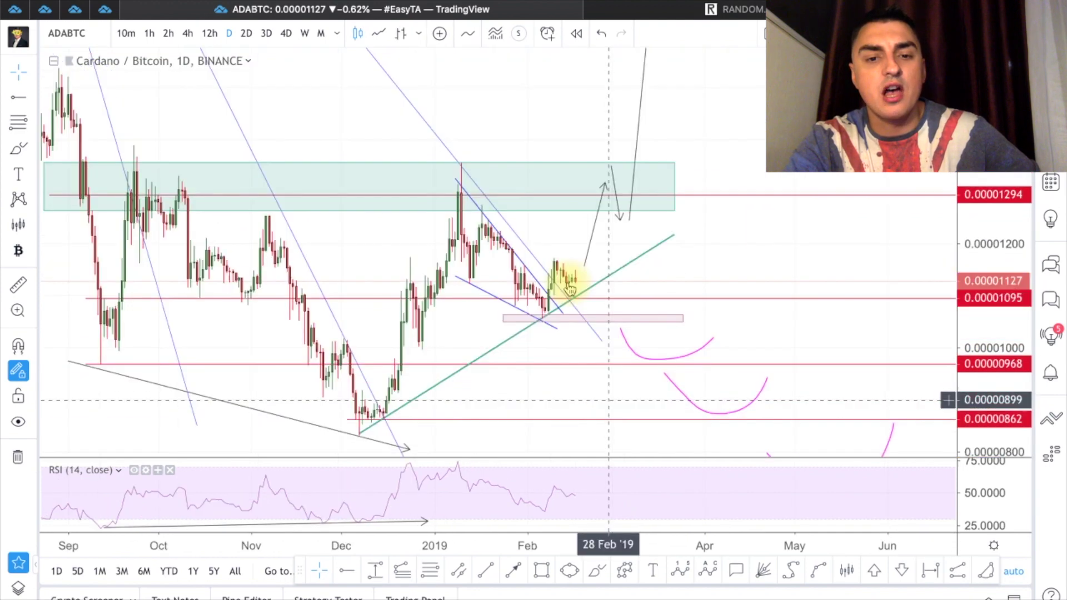
{"action": "left_click", "coordinate": [603, 211]}
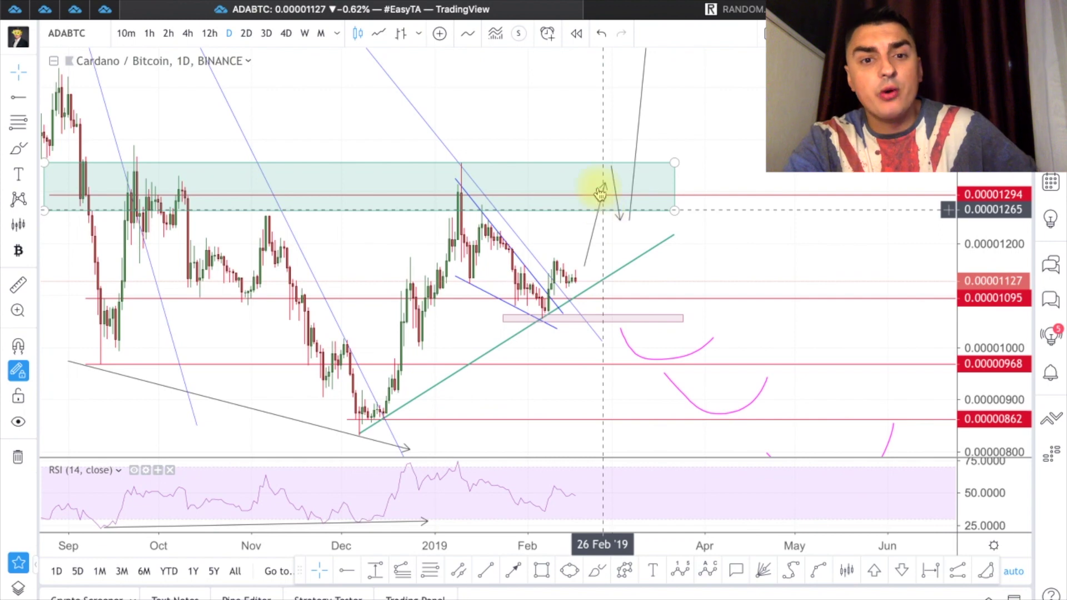
{"action": "scroll", "coordinate": [597, 189], "scroll_direction": "down", "scroll_amount": 3}
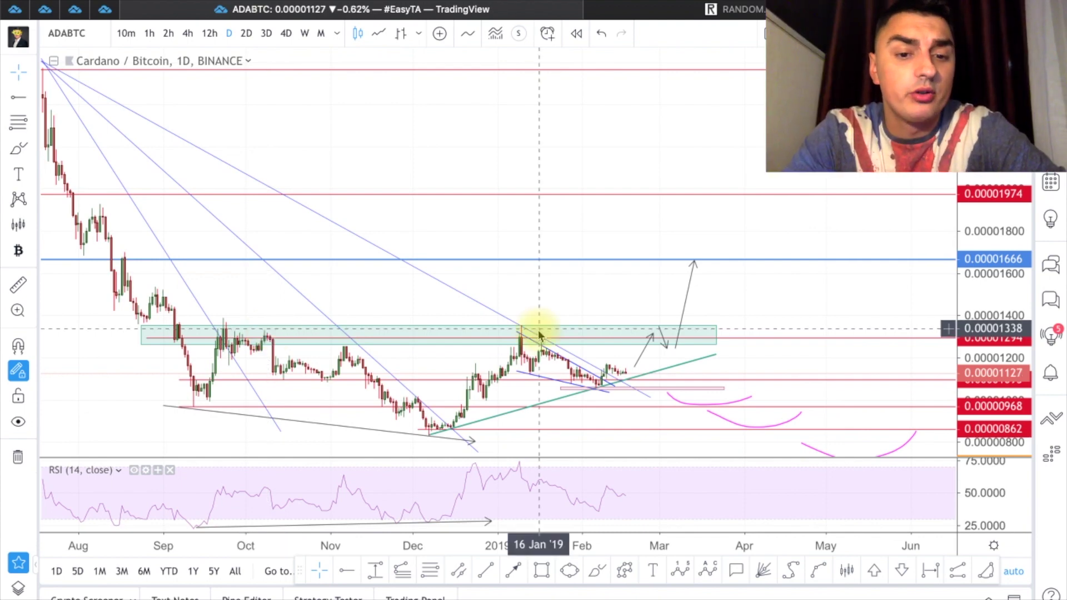
- Draw a Fib Retracement from the 03 May '18 high to the 07 Dec '18 low
{"action": "scroll", "coordinate": [538, 333], "scroll_direction": "down", "scroll_amount": 3}
{"action": "scroll", "coordinate": [538, 334], "scroll_direction": "down", "scroll_amount": 2}
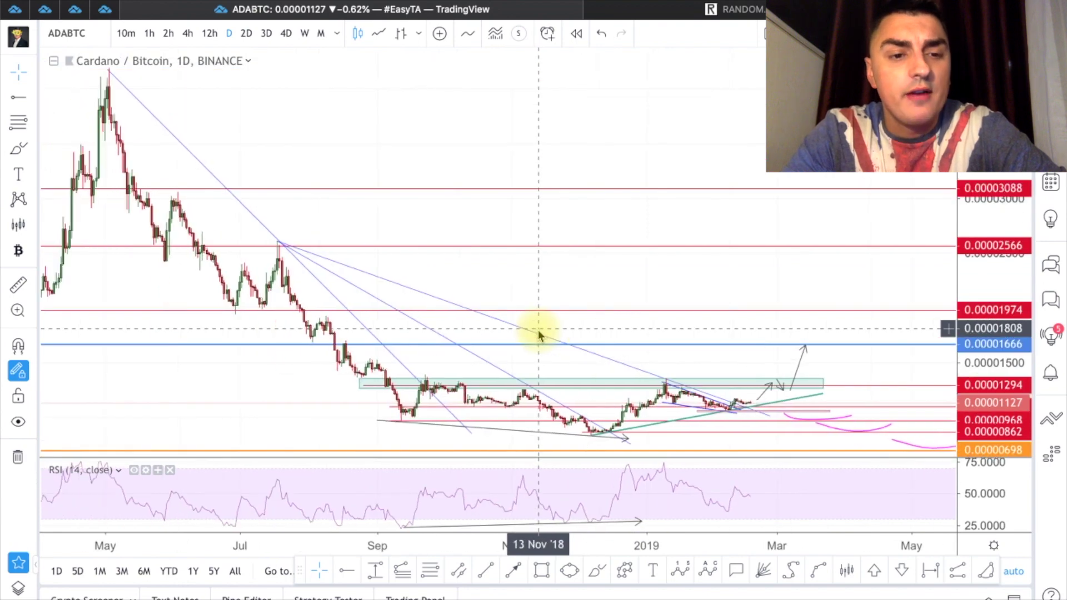
{"action": "scroll", "coordinate": [539, 333], "scroll_direction": "down", "scroll_amount": 2}
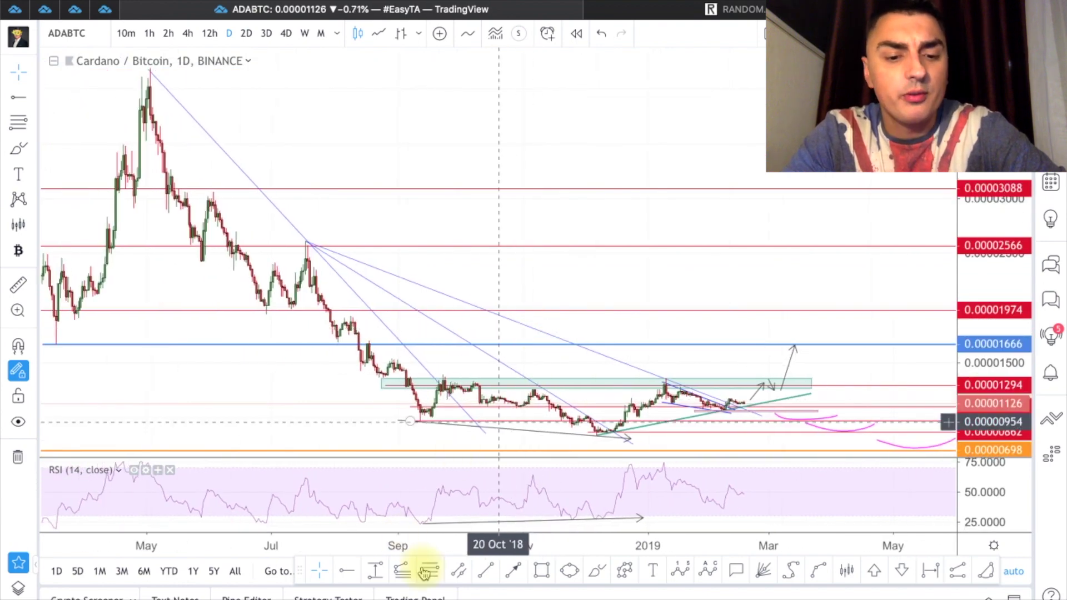
{"action": "key", "text": "alt+f"}
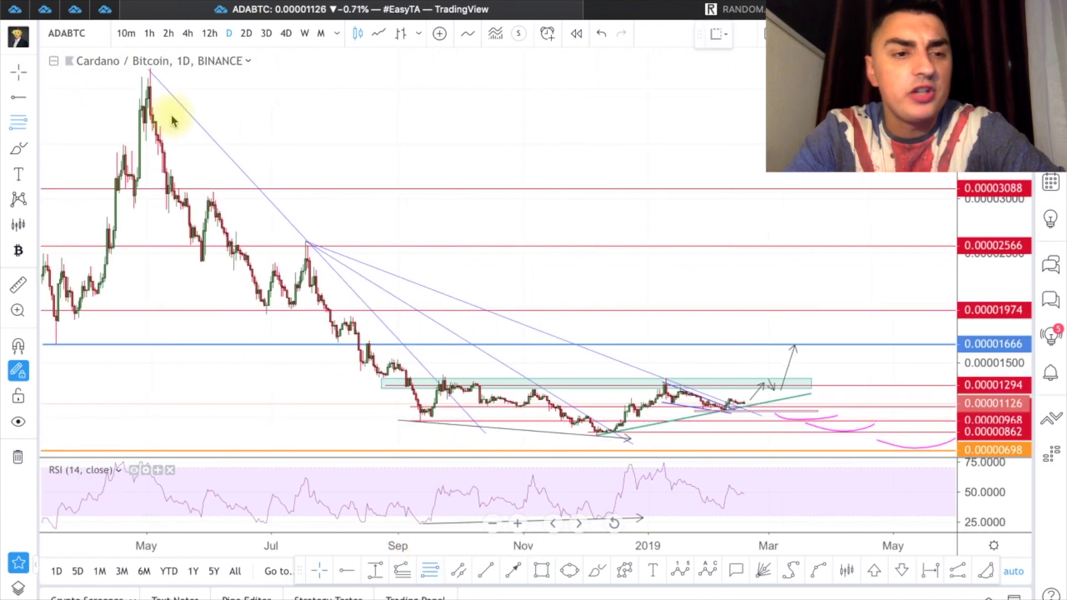
{"action": "left_click", "coordinate": [150, 72]}
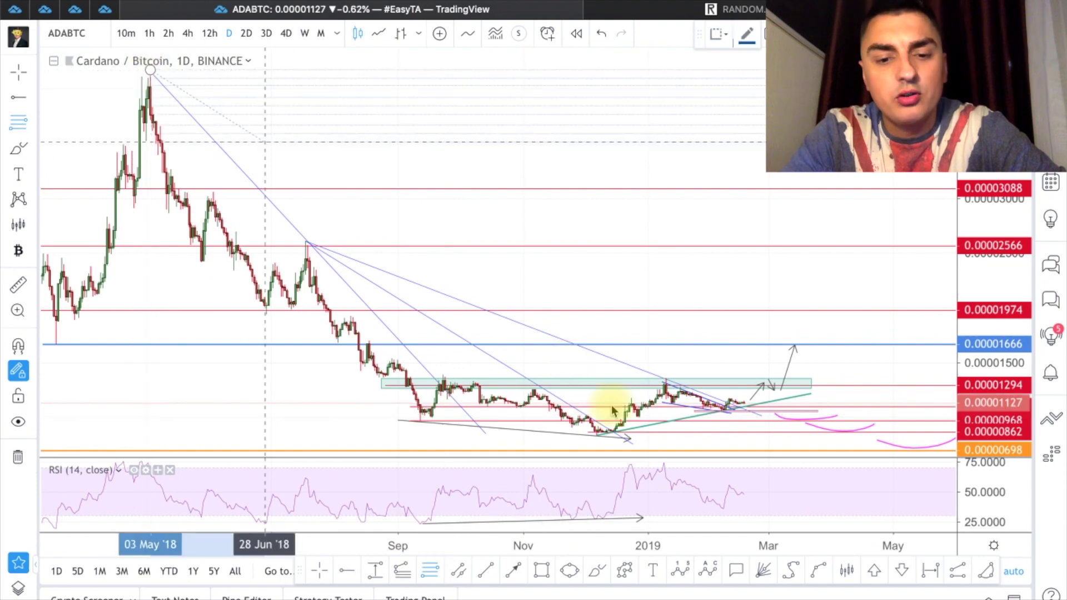
{"action": "left_click", "coordinate": [598, 438]}
{"action": "scroll", "coordinate": [596, 437], "scroll_direction": "down", "scroll_amount": 2}
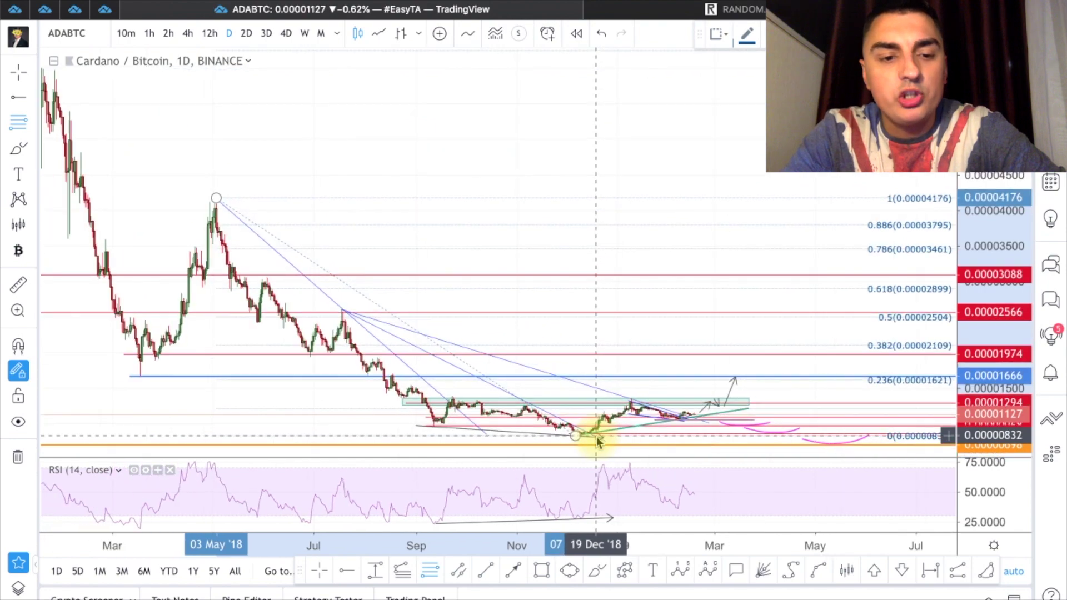
{"action": "scroll", "coordinate": [595, 436], "scroll_direction": "up", "scroll_amount": 1}
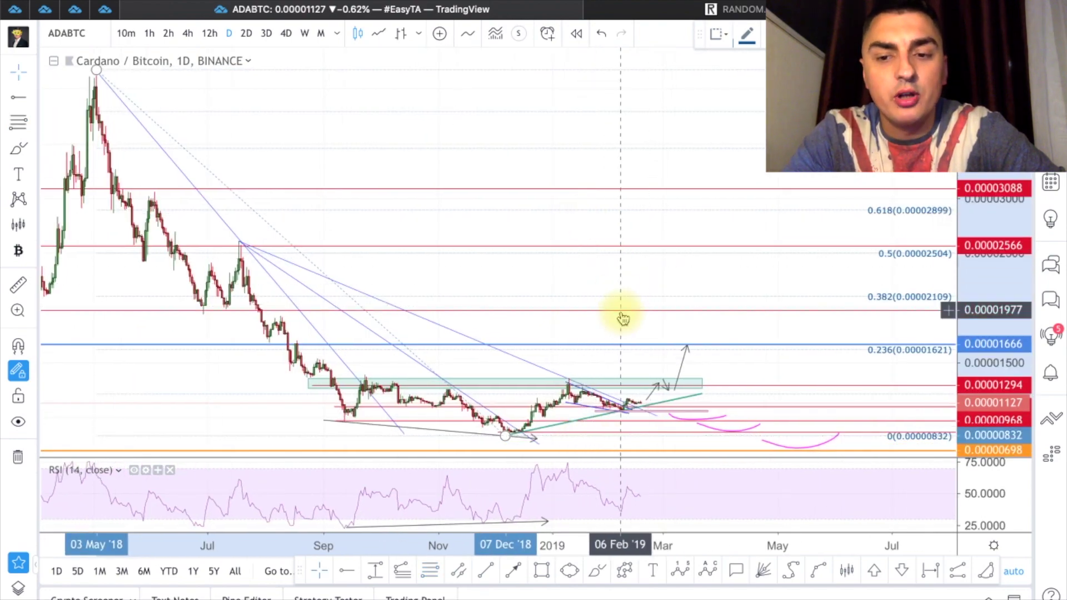
{"action": "scroll", "coordinate": [665, 346], "scroll_direction": "down", "scroll_amount": 2}
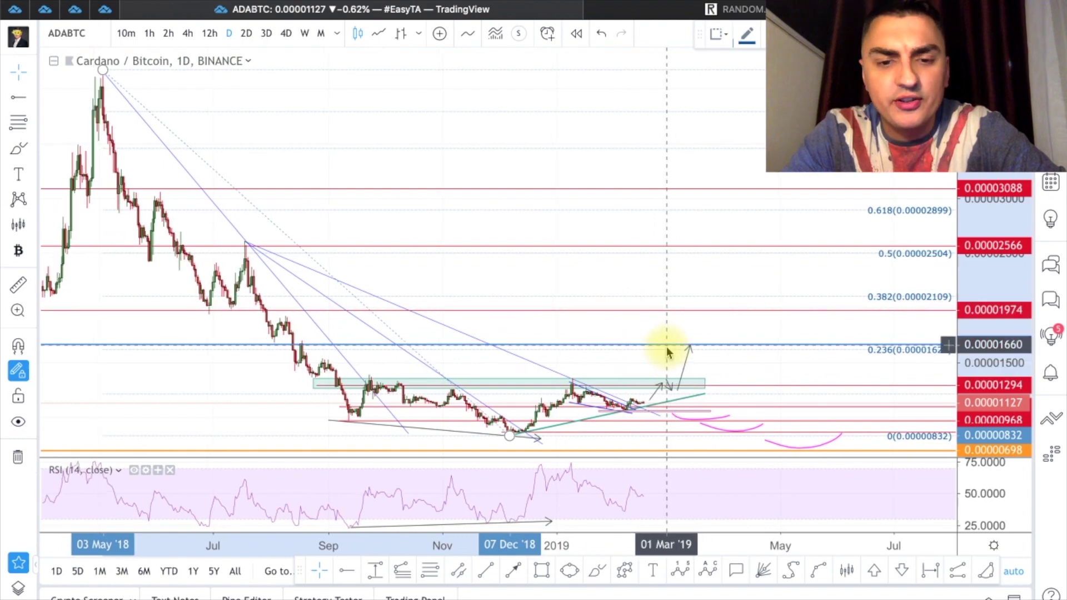
{"action": "left_click", "coordinate": [703, 371]}
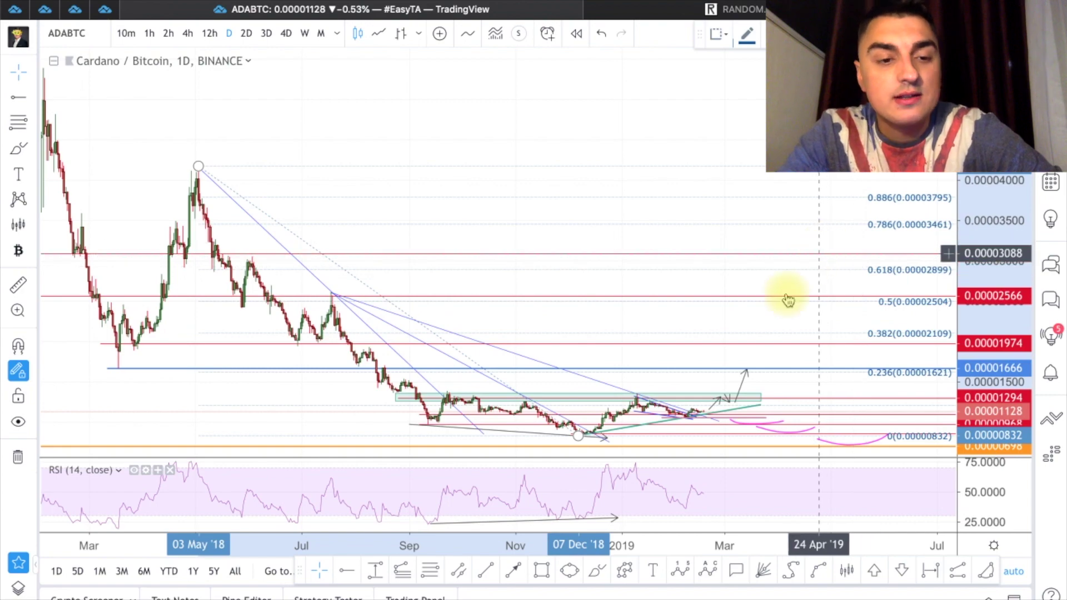
{"action": "scroll", "coordinate": [695, 352], "scroll_direction": "up", "scroll_amount": 1}
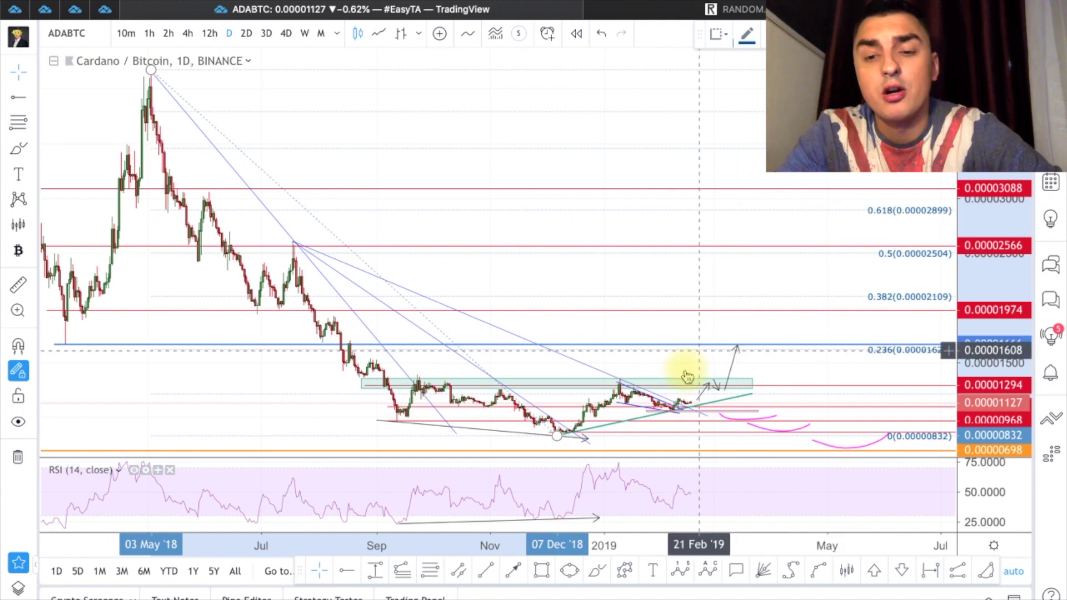
{"action": "scroll", "coordinate": [687, 377], "scroll_direction": "up", "scroll_amount": 3}
{"action": "scroll", "coordinate": [687, 377], "scroll_direction": "up", "scroll_amount": 3}
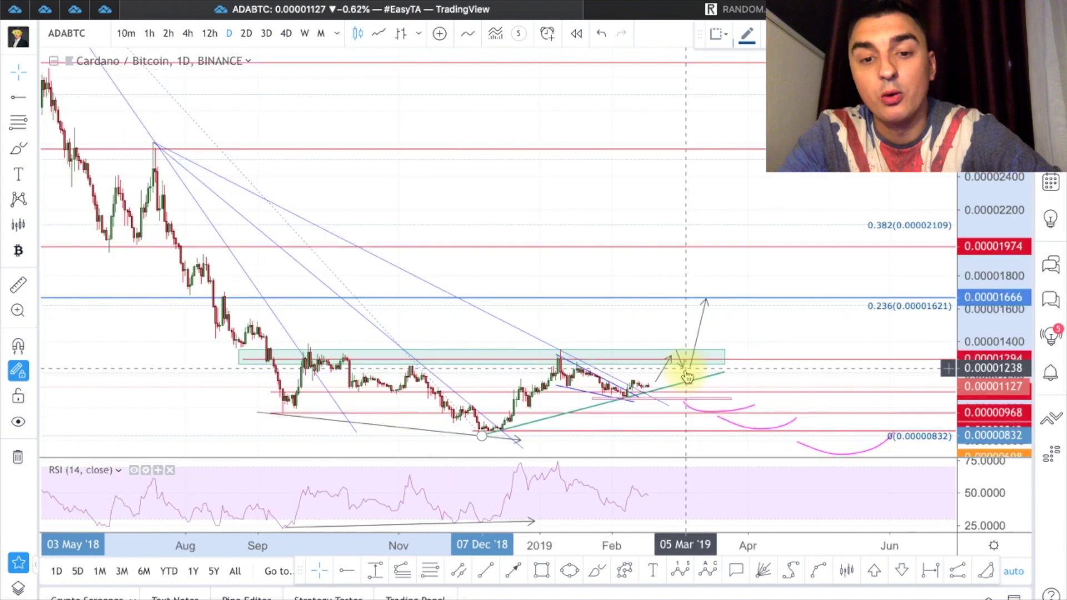